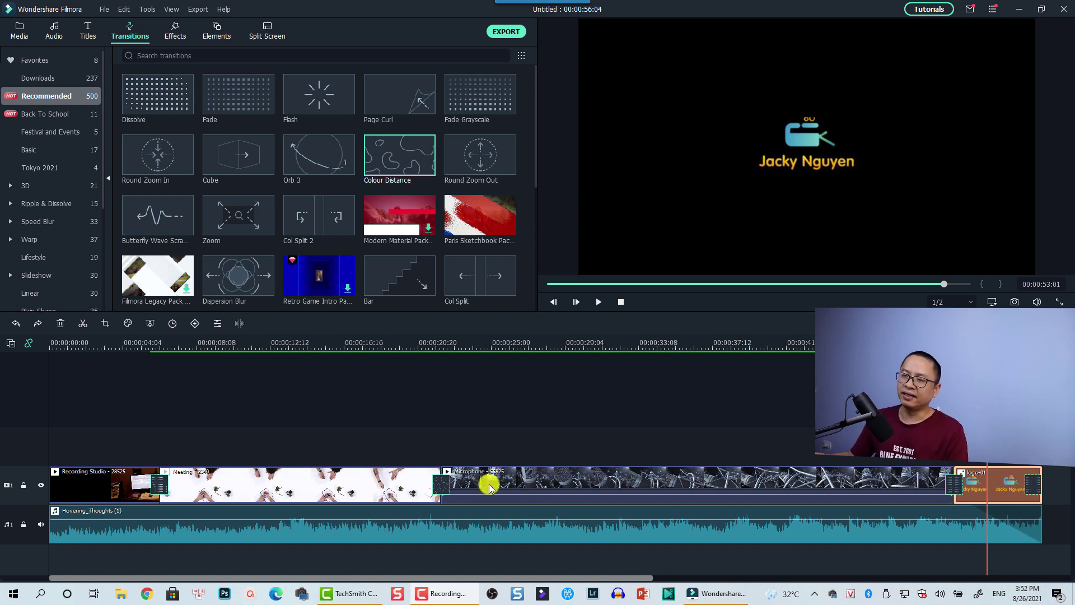
Step: Play back the video's ending up to the logo-01 clip
{"action": "left_click", "coordinate": [376, 343]}
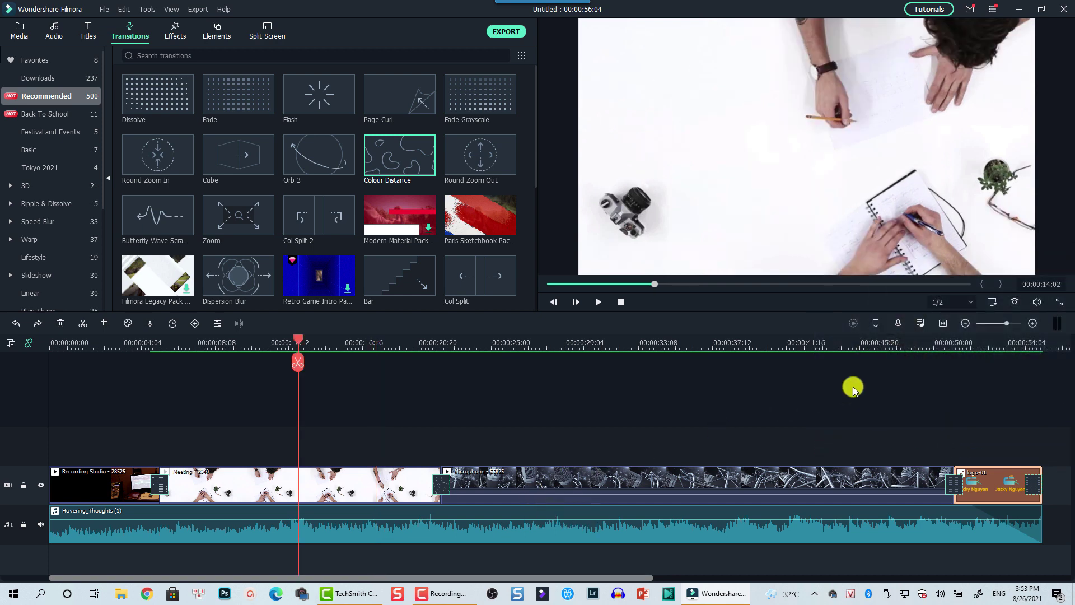
{"action": "left_click", "coordinate": [938, 348]}
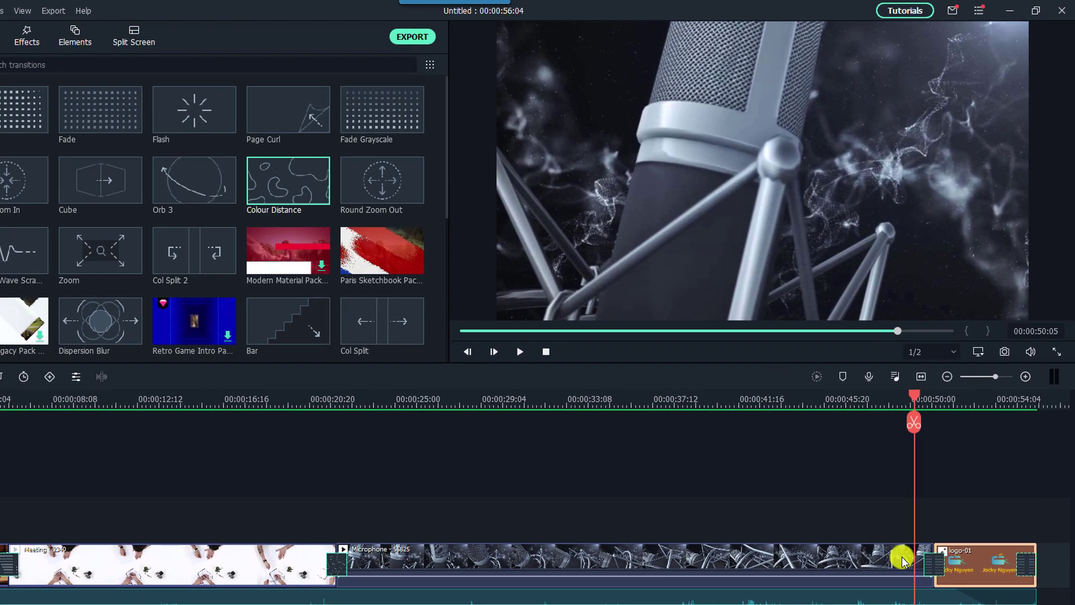
{"action": "key", "text": "space"}
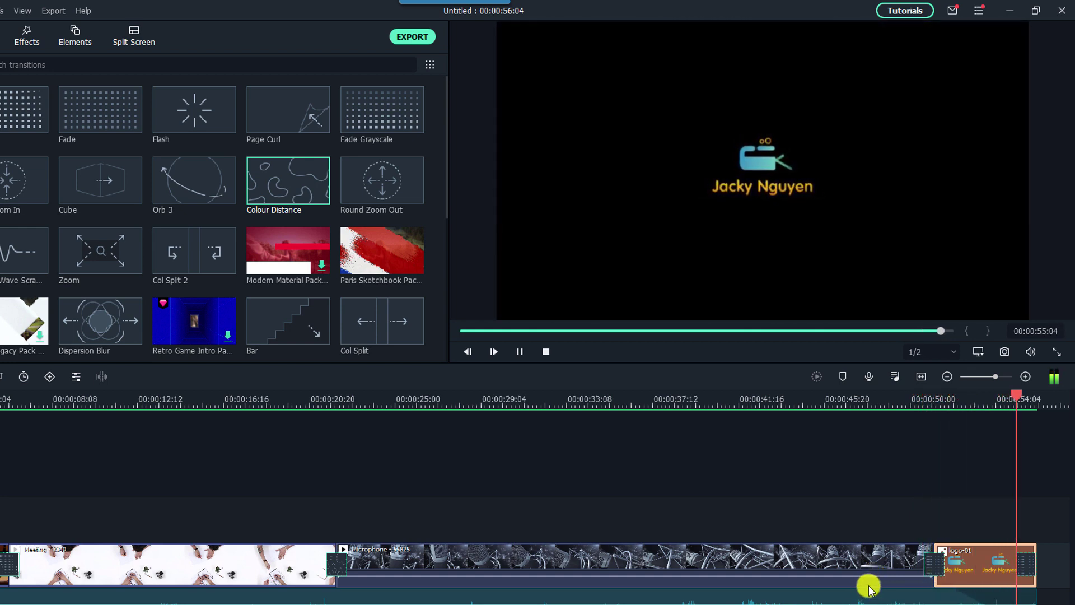
{"action": "key", "text": "space"}
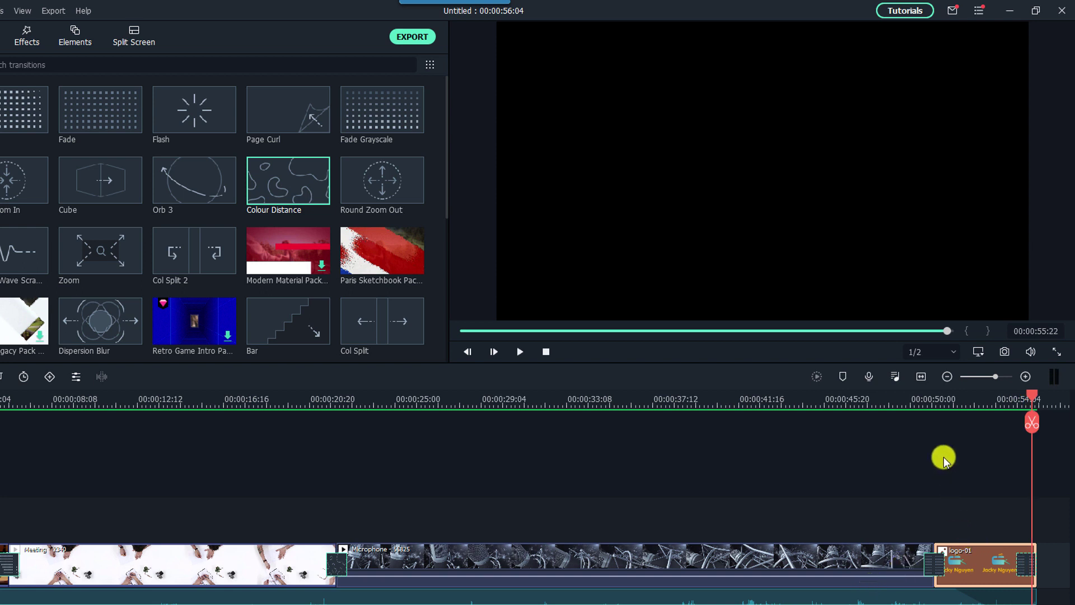
{"action": "left_click", "coordinate": [917, 405]}
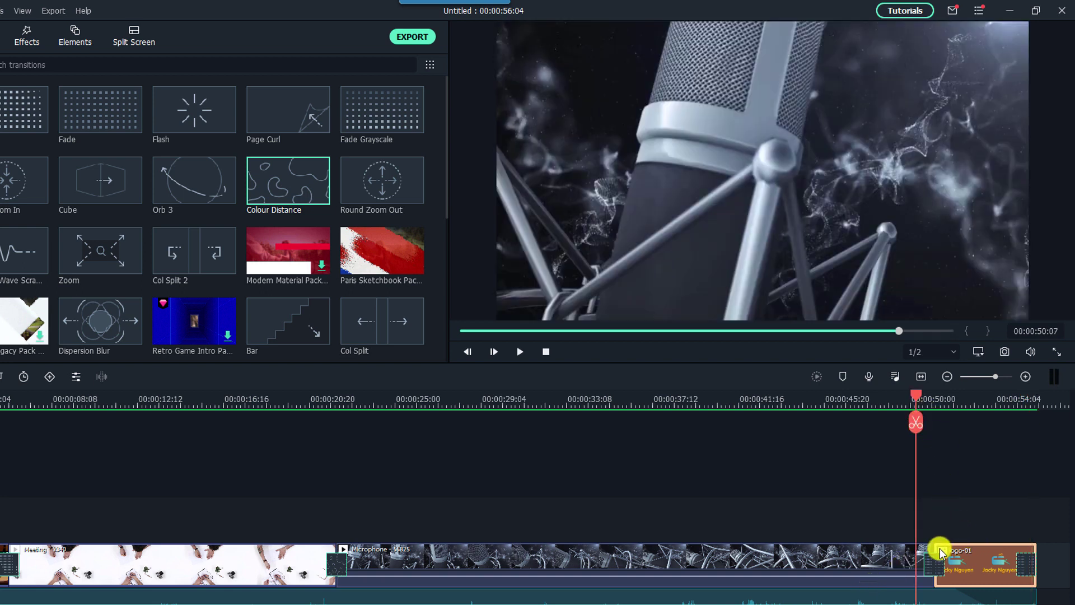
{"action": "left_click", "coordinate": [923, 569]}
Step: Delete the logo-01 clip and park the playhead at 00:00:51:05
{"action": "left_click", "coordinate": [1020, 568]}
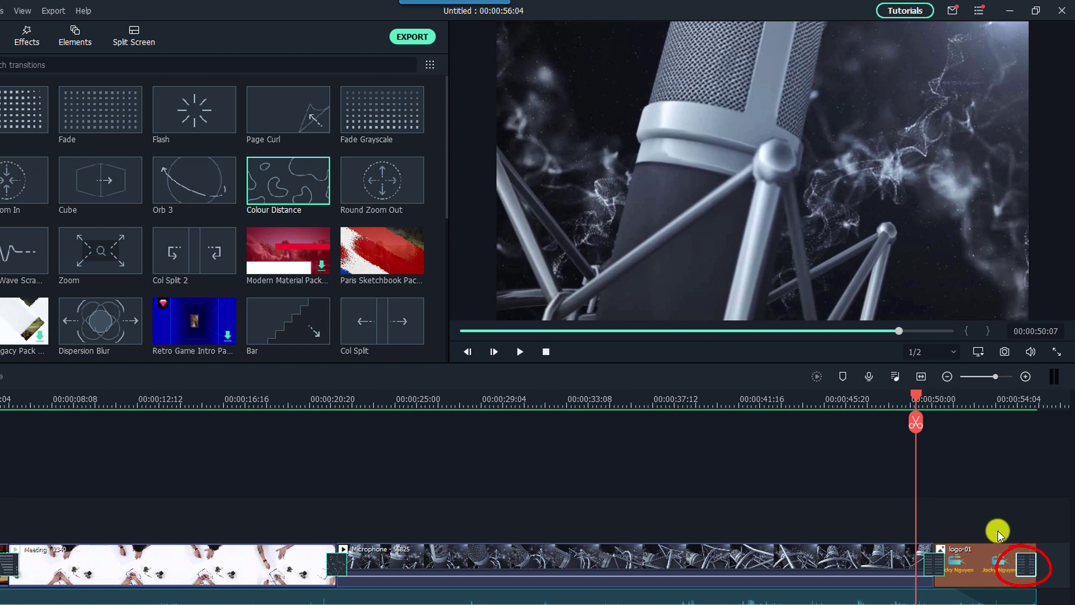
{"action": "left_click", "coordinate": [996, 553]}
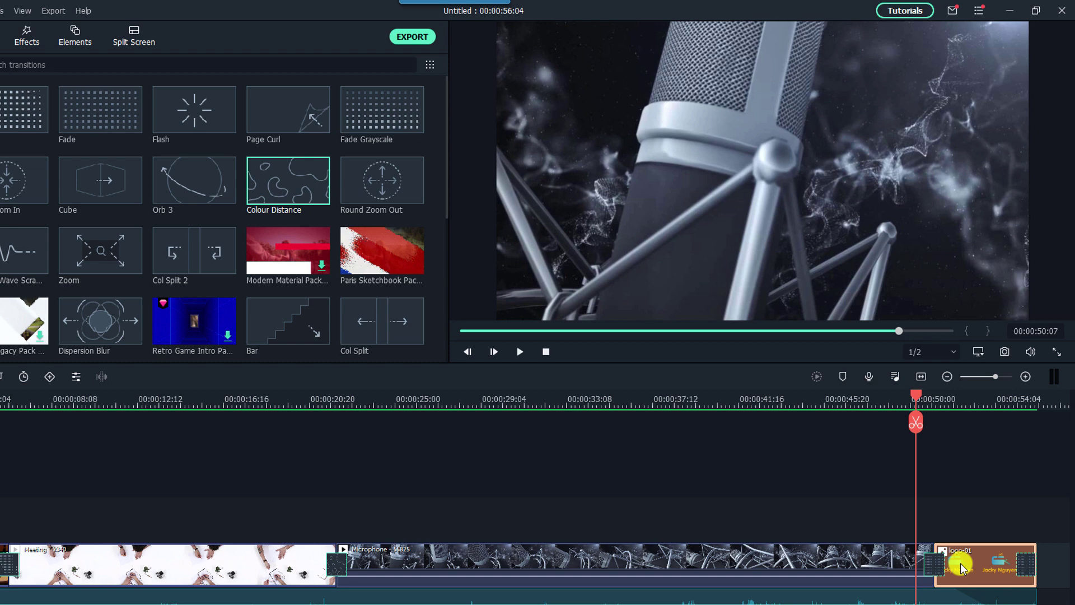
{"action": "key", "text": "Delete"}
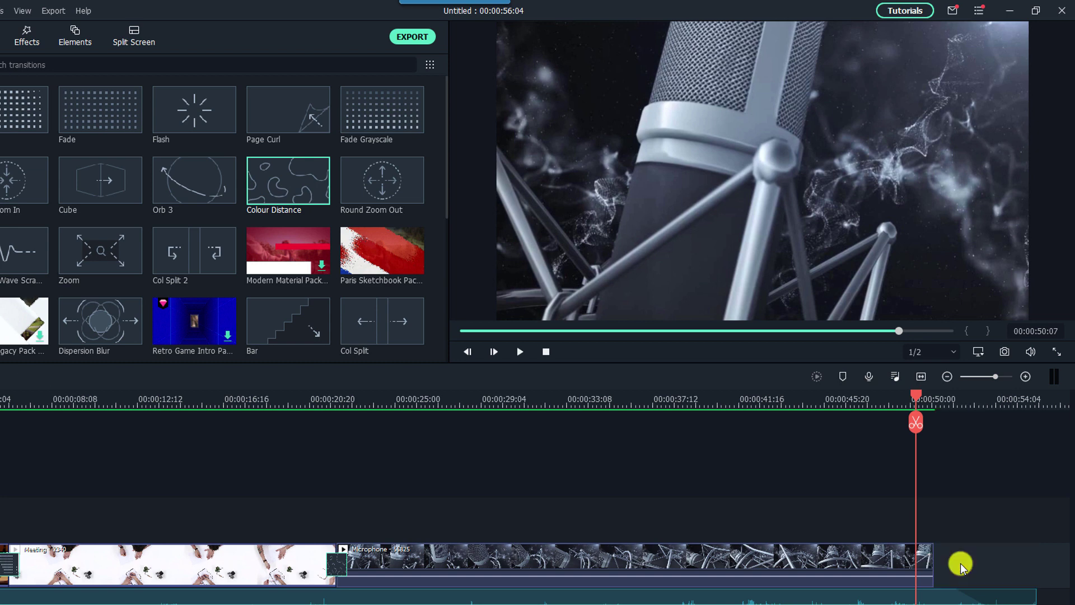
{"action": "left_click", "coordinate": [953, 598]}
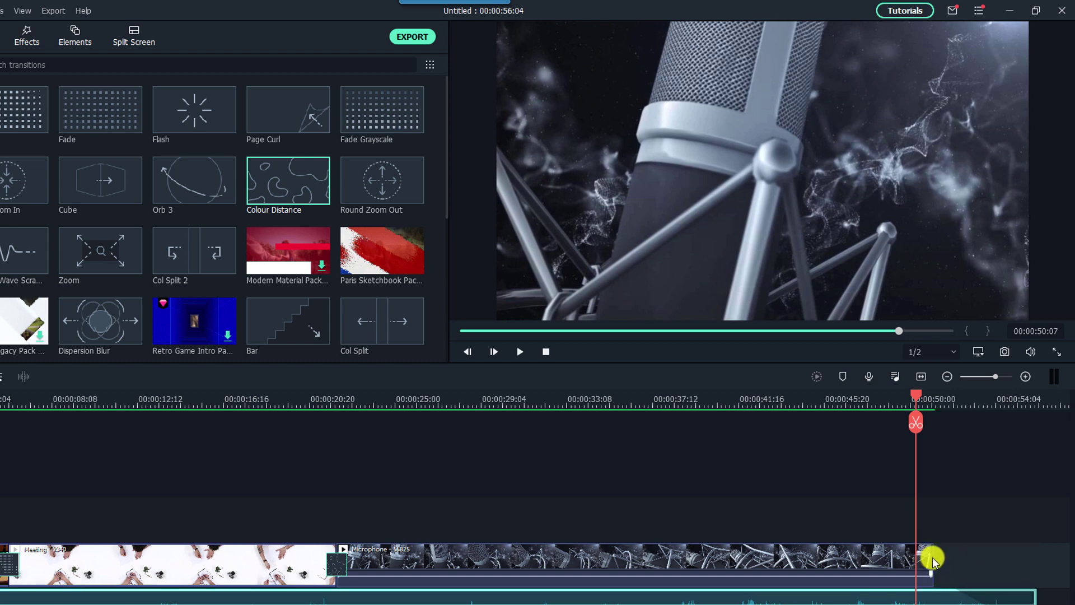
{"action": "left_click", "coordinate": [934, 402]}
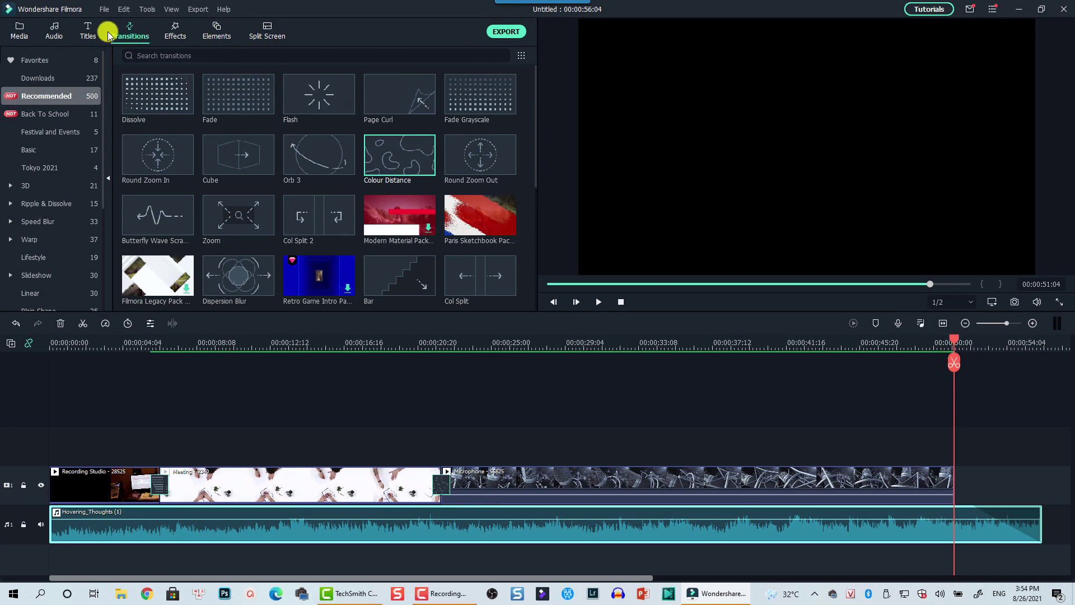
Step: Drag the logo-01 image from the Media library onto the video track after the Microphone clip
{"action": "left_click", "coordinate": [20, 31]}
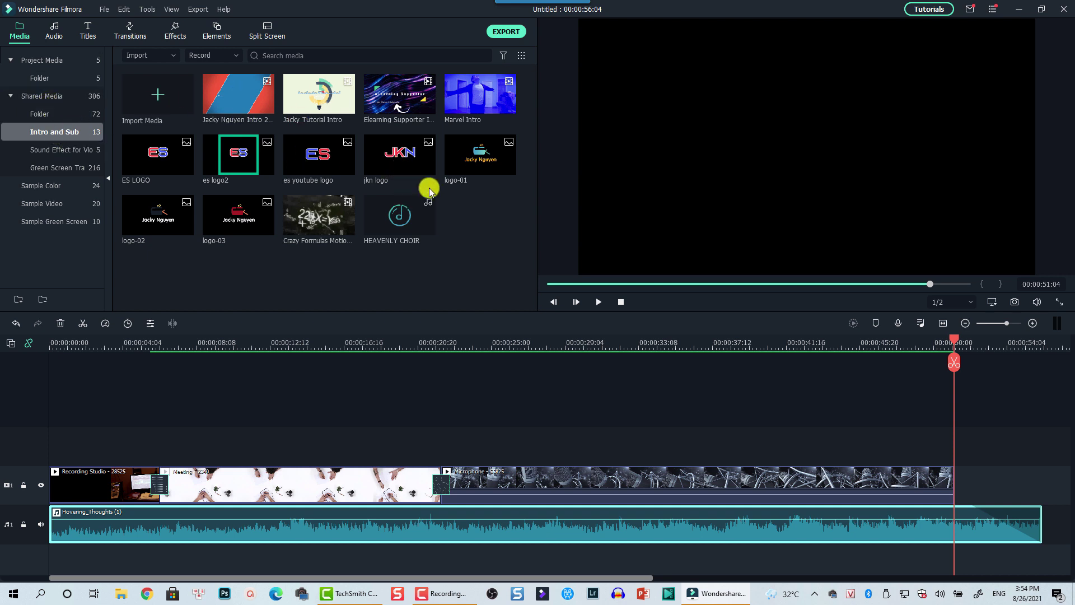
{"action": "mouse_move", "coordinate": [486, 176]}
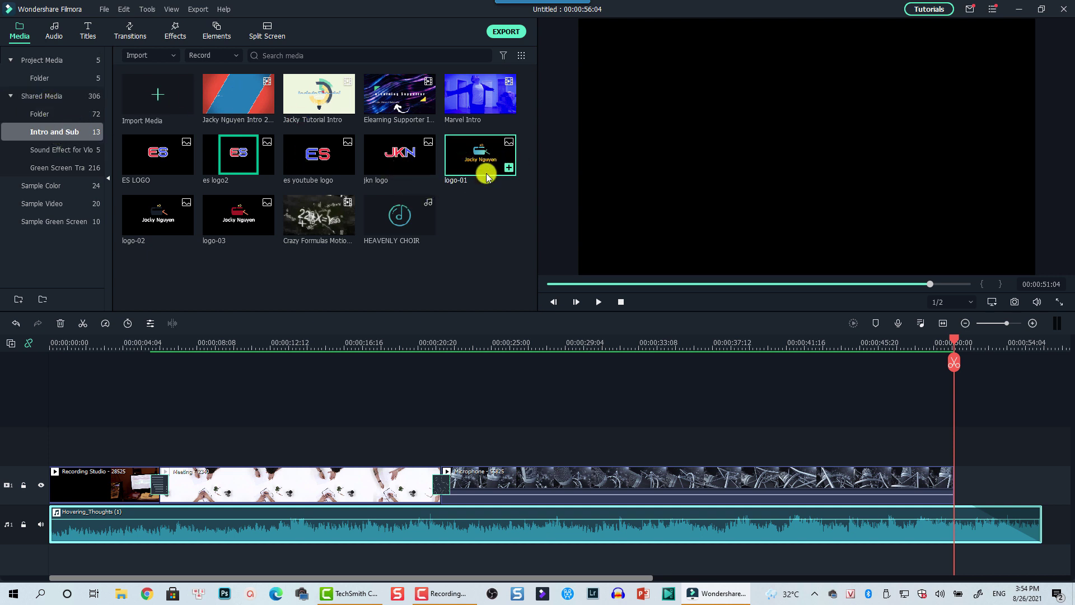
{"action": "left_click_drag", "start_coordinate": [474, 168], "coordinate": [971, 481]}
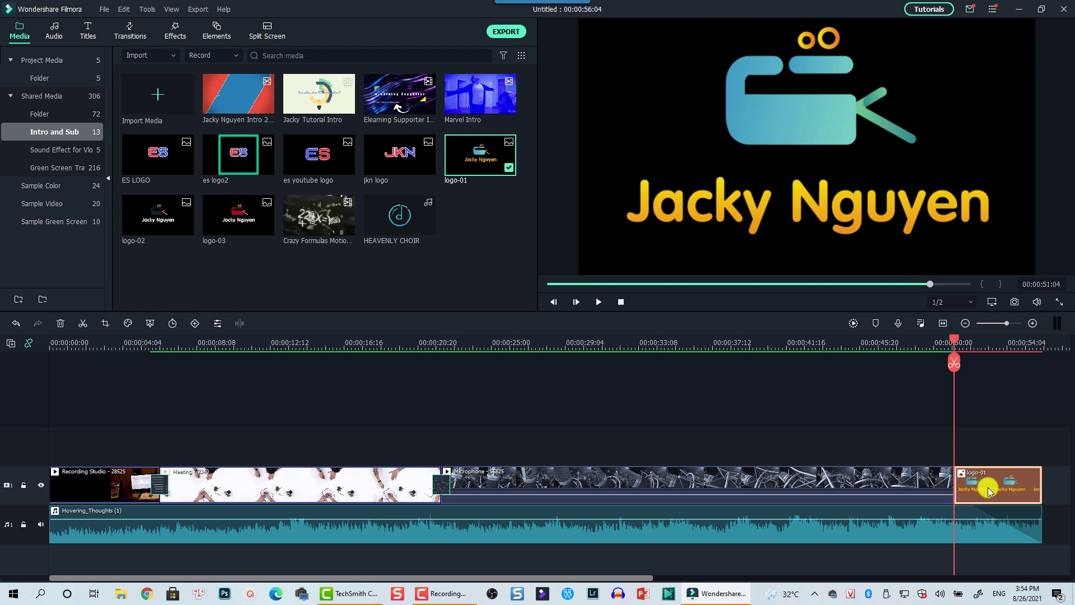
Step: Set the logo-01 clip's duration to 00:00:05:00
{"action": "right_click", "coordinate": [988, 485]}
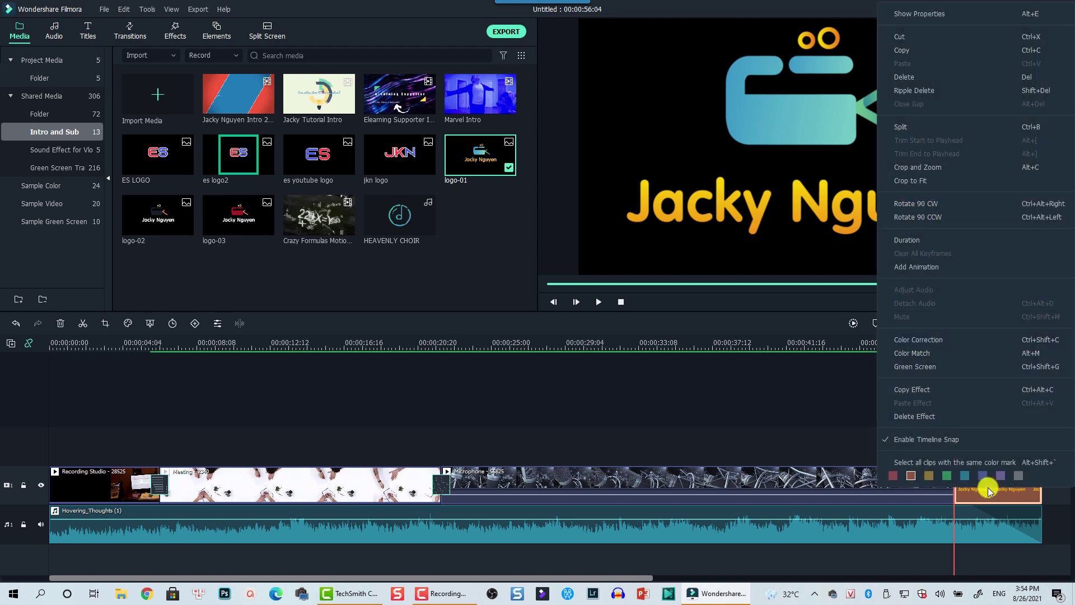
{"action": "left_click", "coordinate": [906, 239]}
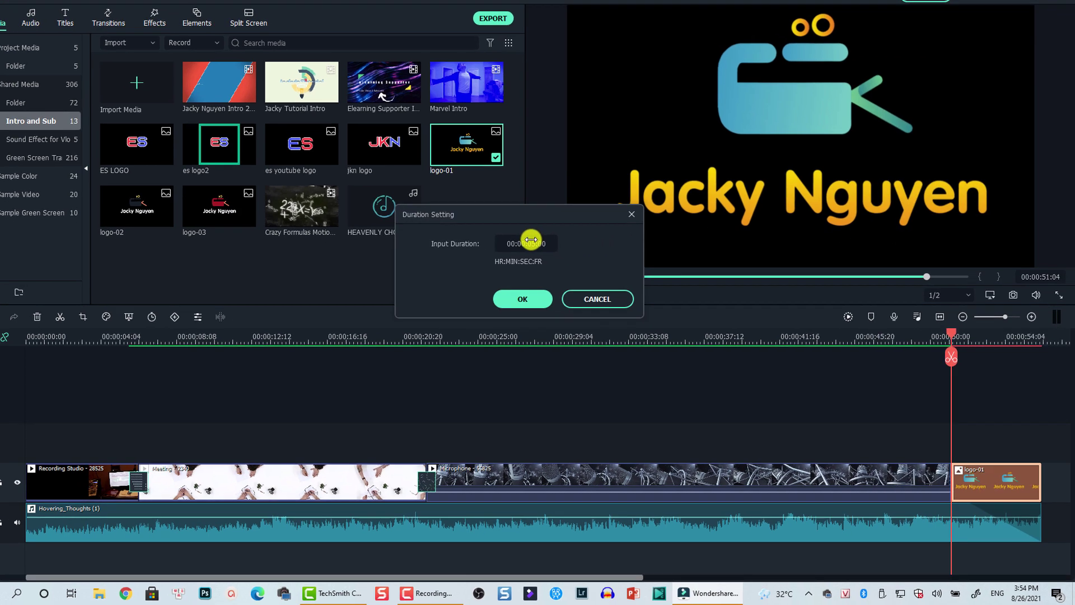
{"action": "left_click", "coordinate": [533, 241]}
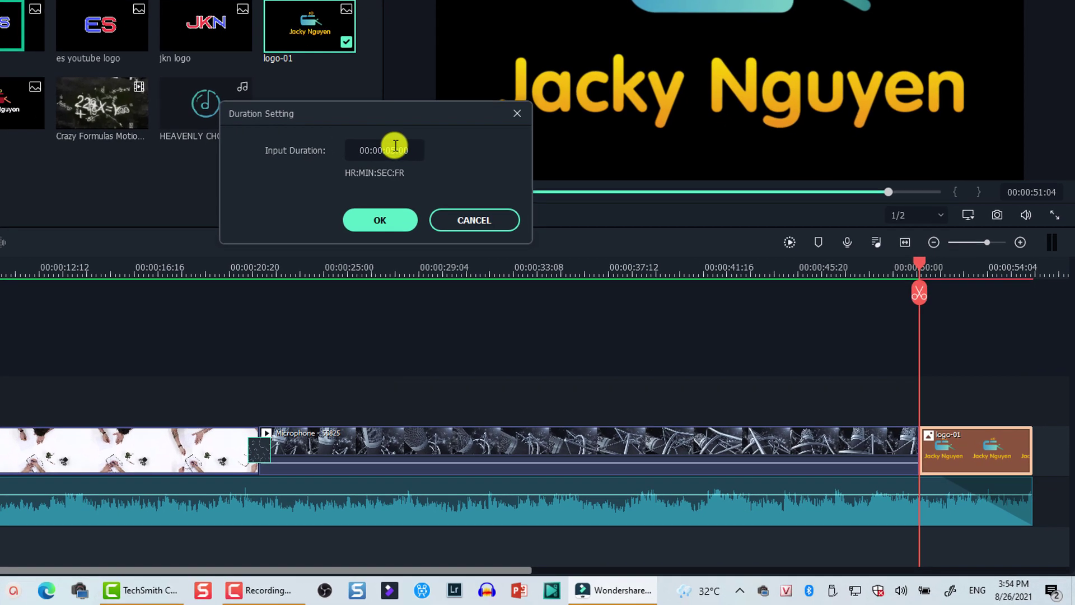
{"action": "key", "text": "BackSpace"}
{"action": "key", "text": "BackSpace"}
{"action": "key", "text": "BackSpace"}
{"action": "type", "text": "05"}
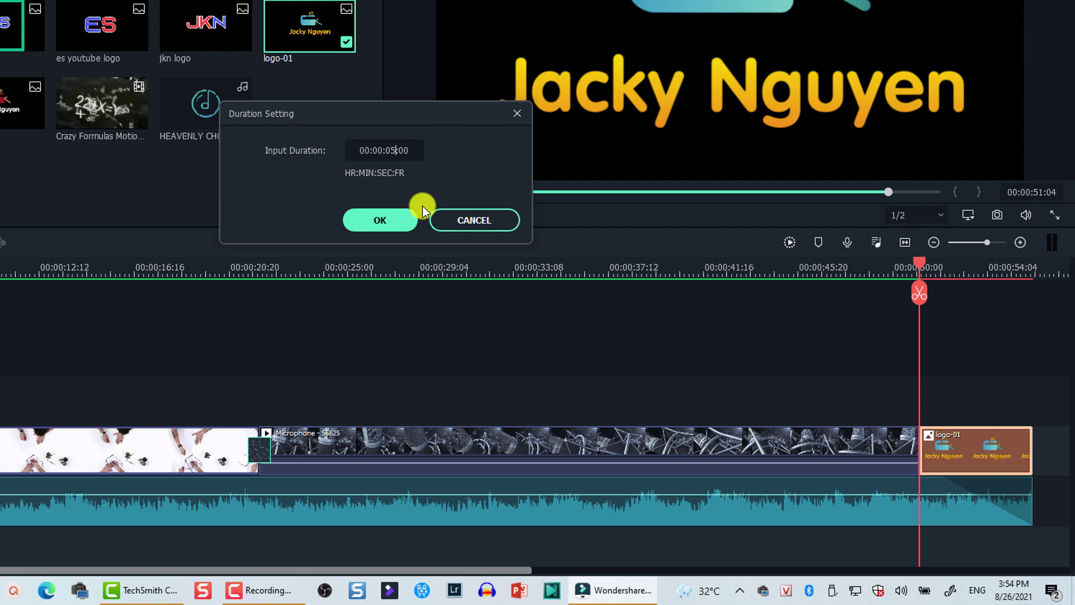
{"action": "left_click", "coordinate": [379, 220]}
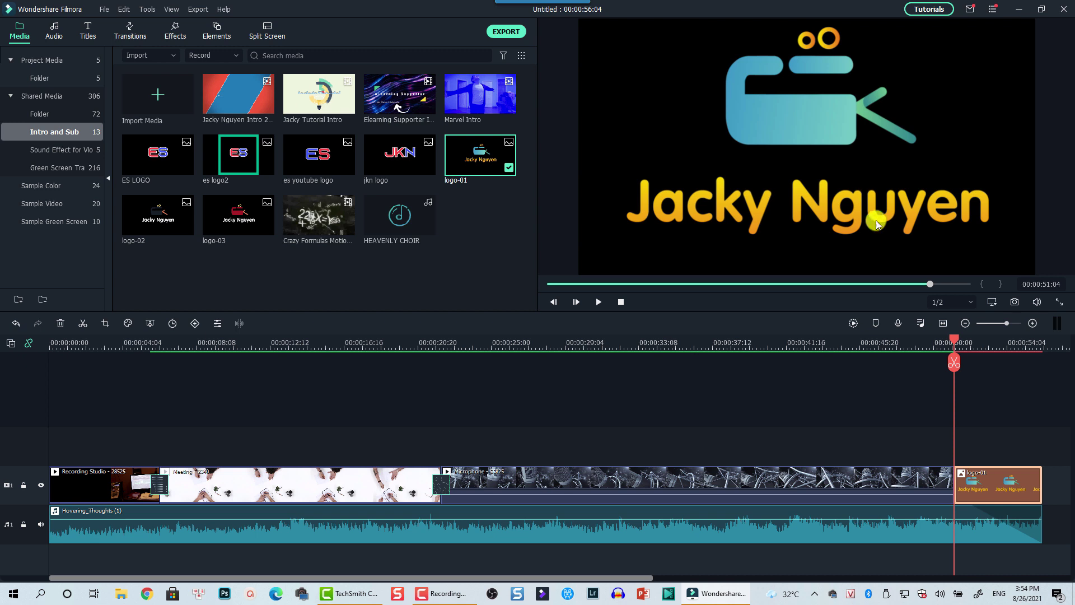
Step: Shrink the logo in the preview and move it near the frame centre
{"action": "left_click", "coordinate": [807, 139]}
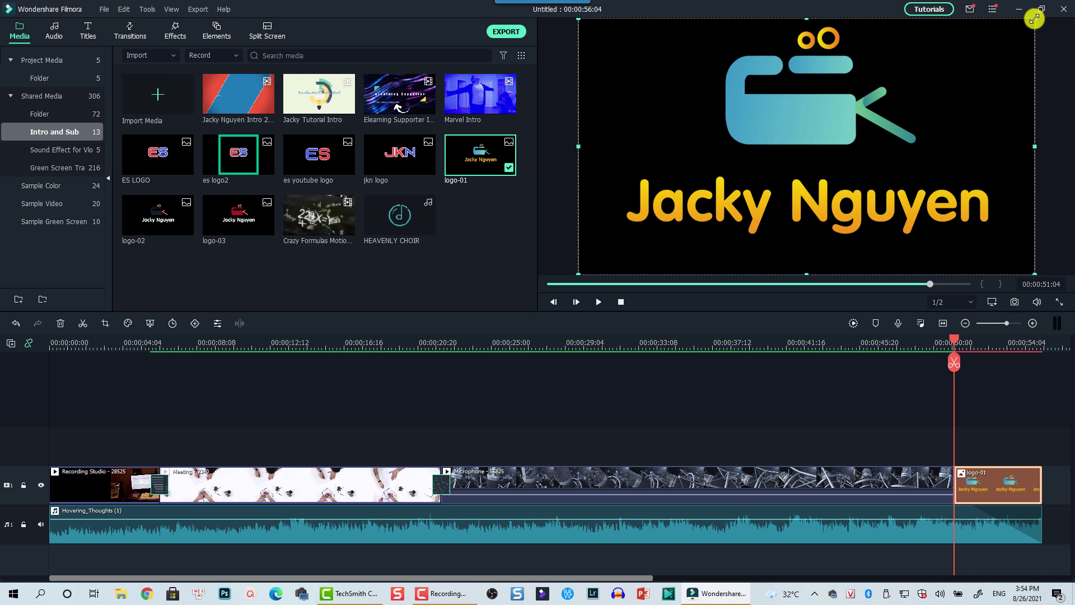
{"action": "left_click_drag", "start_coordinate": [1034, 19], "coordinate": [704, 200]}
{"action": "left_click_drag", "start_coordinate": [647, 238], "coordinate": [813, 146]}
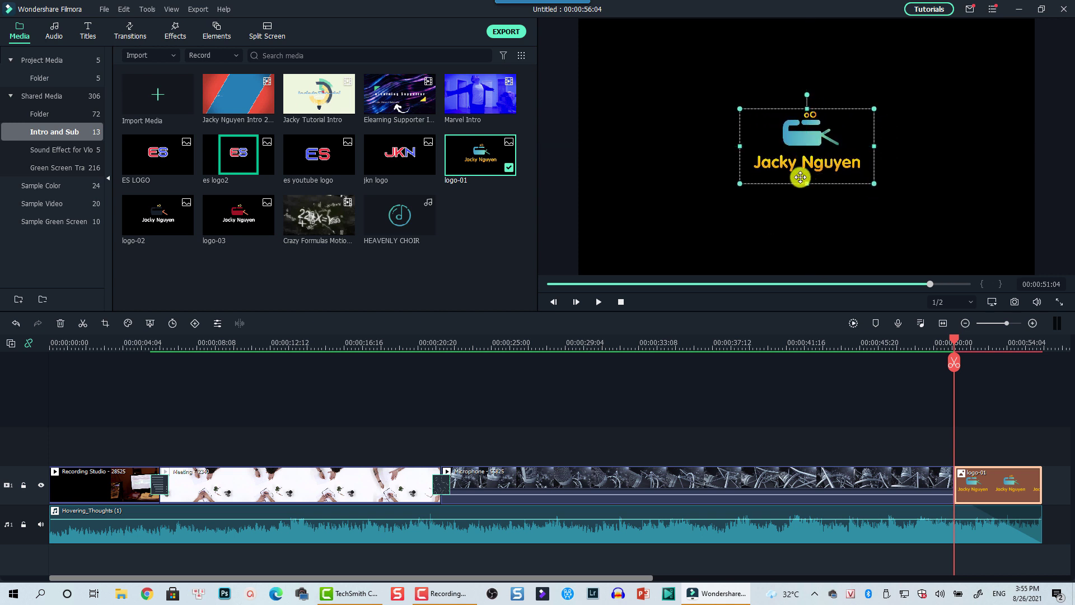
Step: Search transitions for 'fade' and add a Fade between the Microphone and logo-01 clips
{"action": "left_click", "coordinate": [920, 345]}
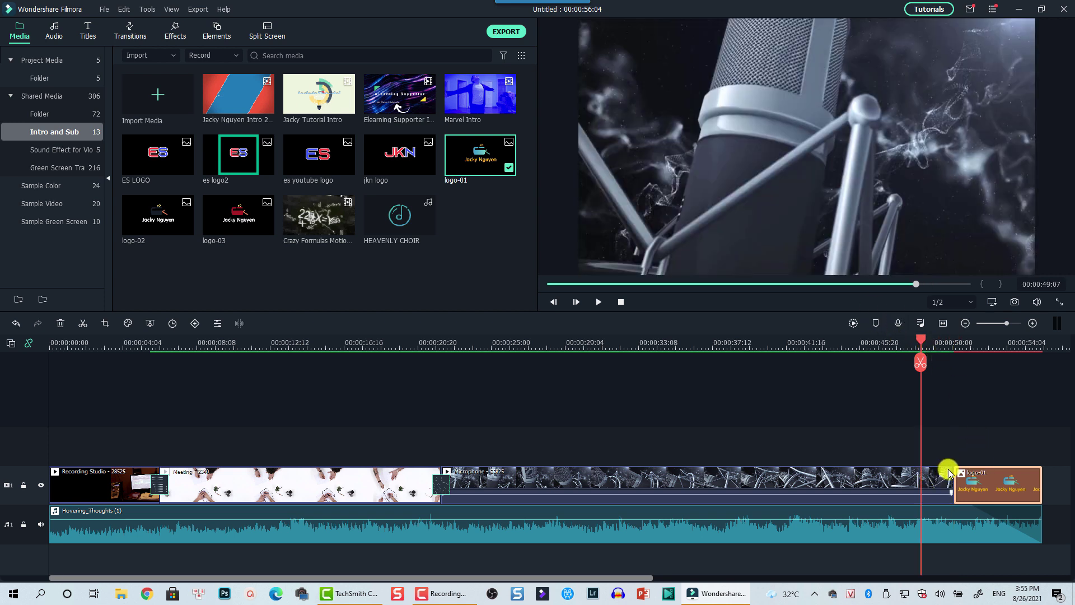
{"action": "left_click", "coordinate": [940, 476]}
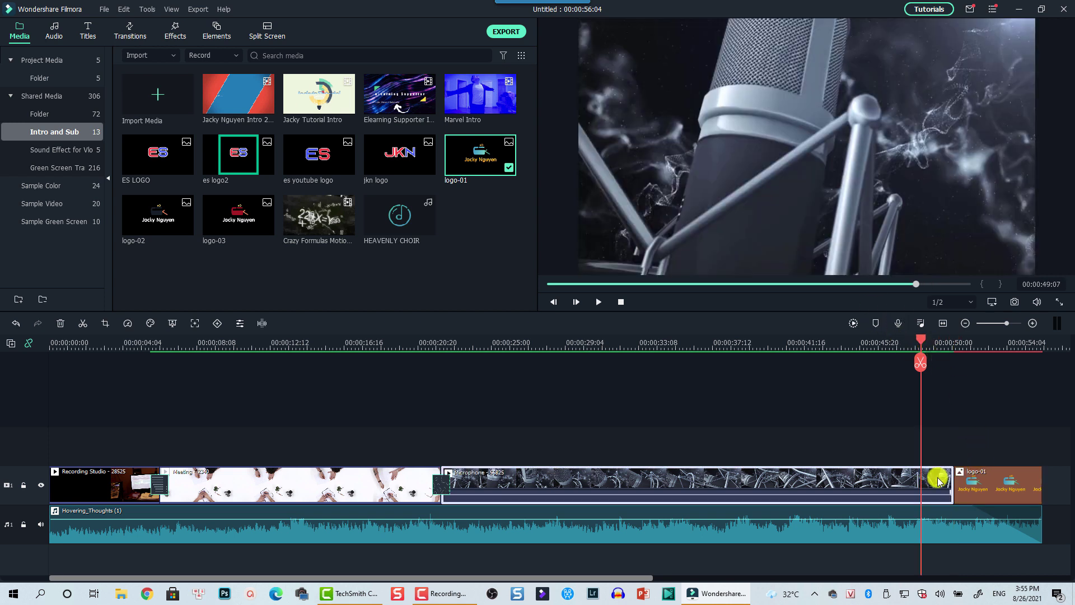
{"action": "left_click", "coordinate": [948, 344]}
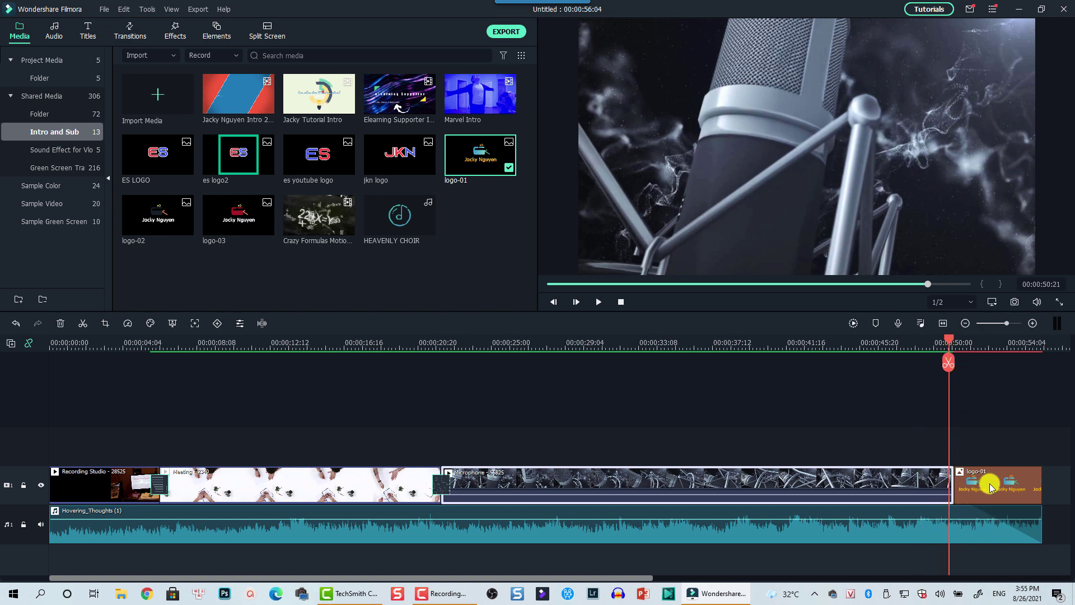
{"action": "left_click", "coordinate": [128, 36]}
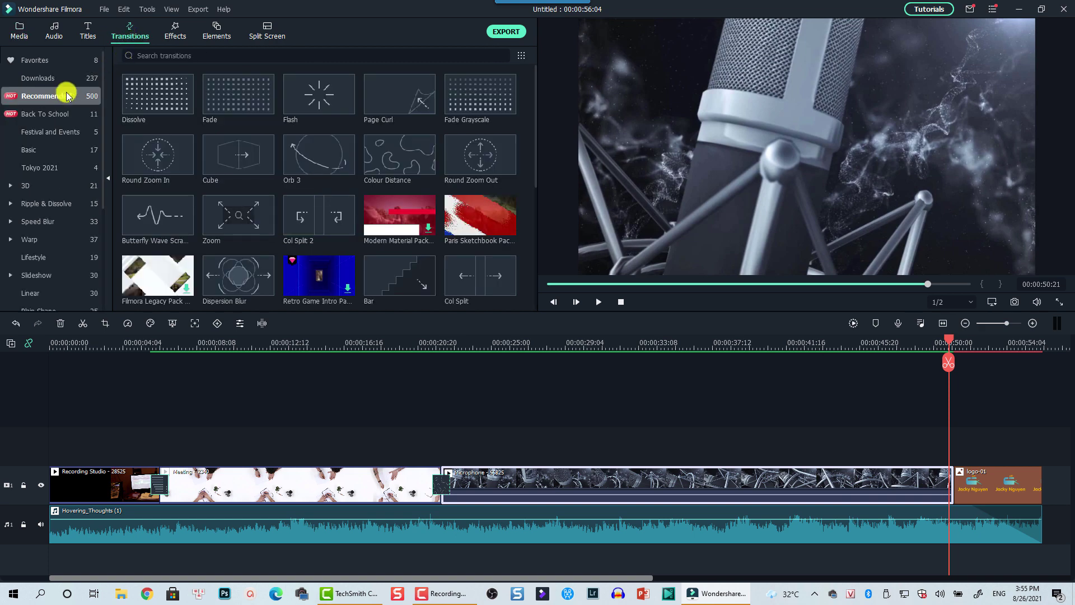
{"action": "left_click", "coordinate": [235, 55]}
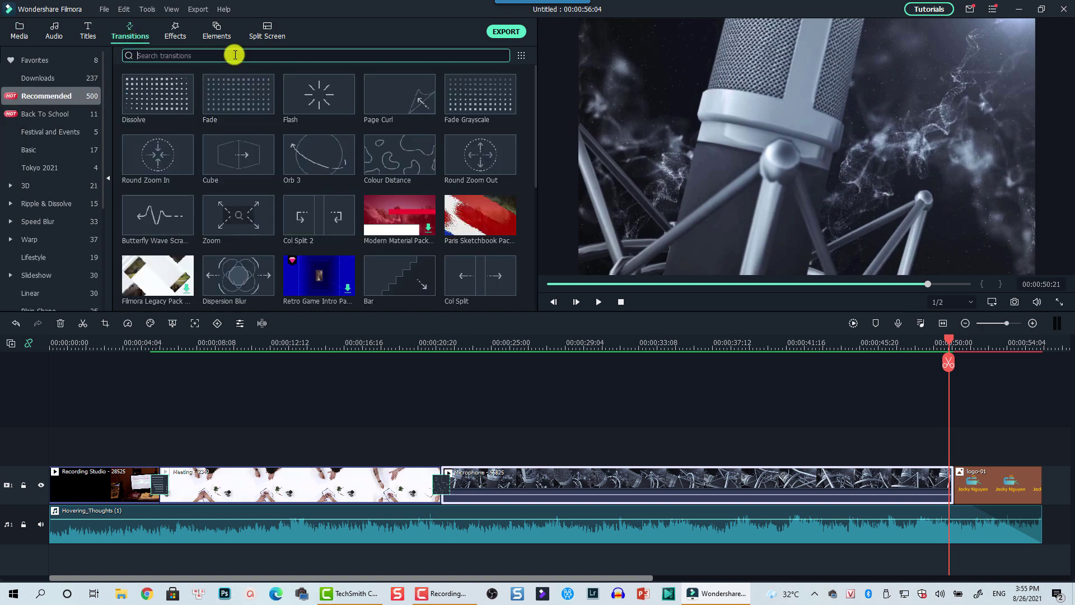
{"action": "type", "text": "fade"}
{"action": "key", "text": "Return"}
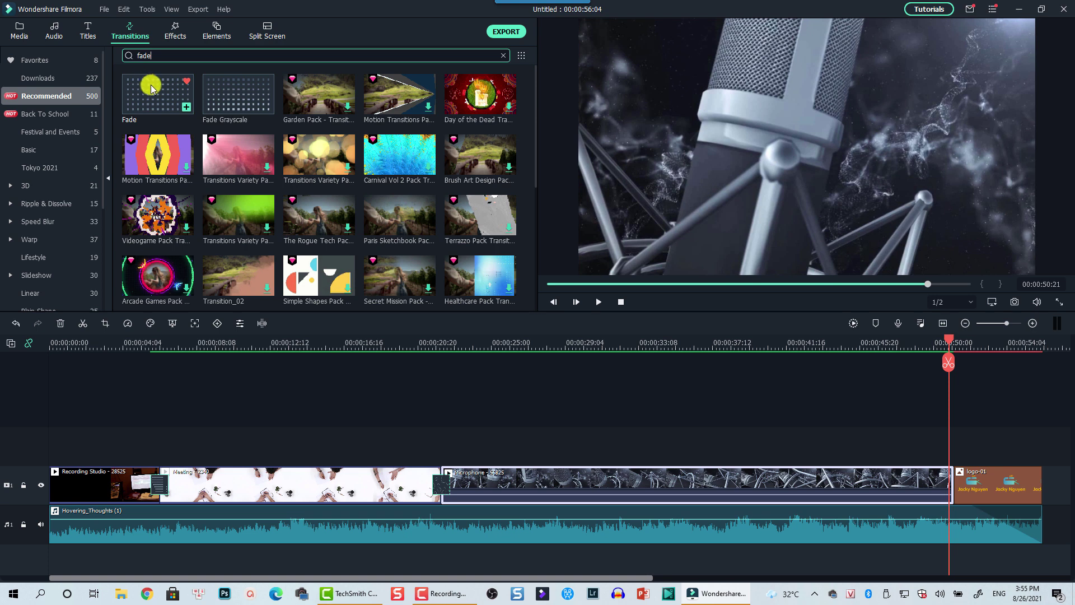
{"action": "left_click_drag", "start_coordinate": [155, 105], "coordinate": [952, 485]}
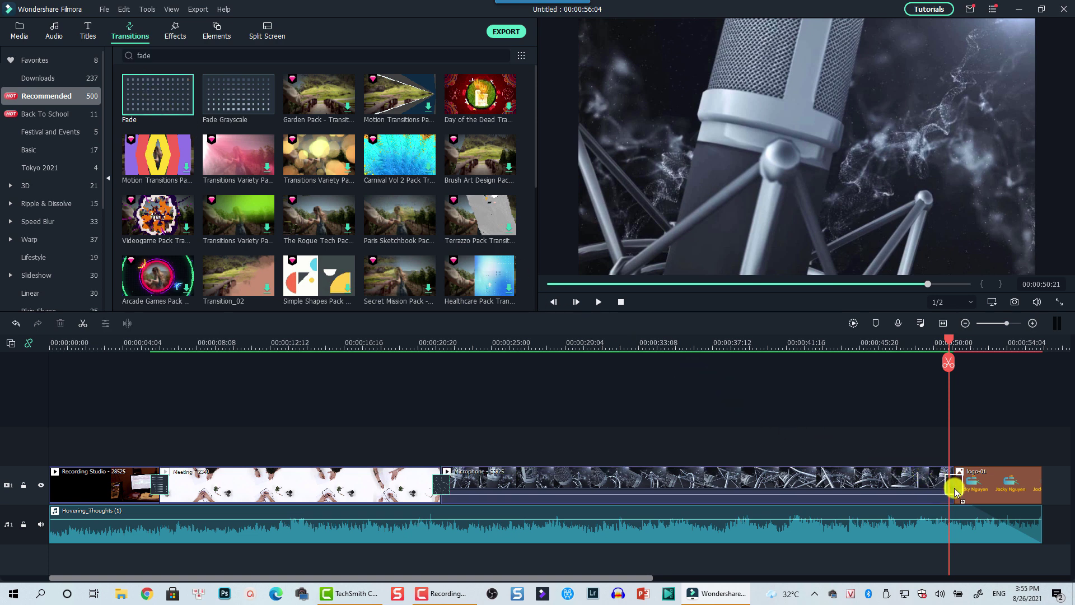
Step: Add a second Fade transition at the end of the logo-01 clip
{"action": "left_click", "coordinate": [935, 346]}
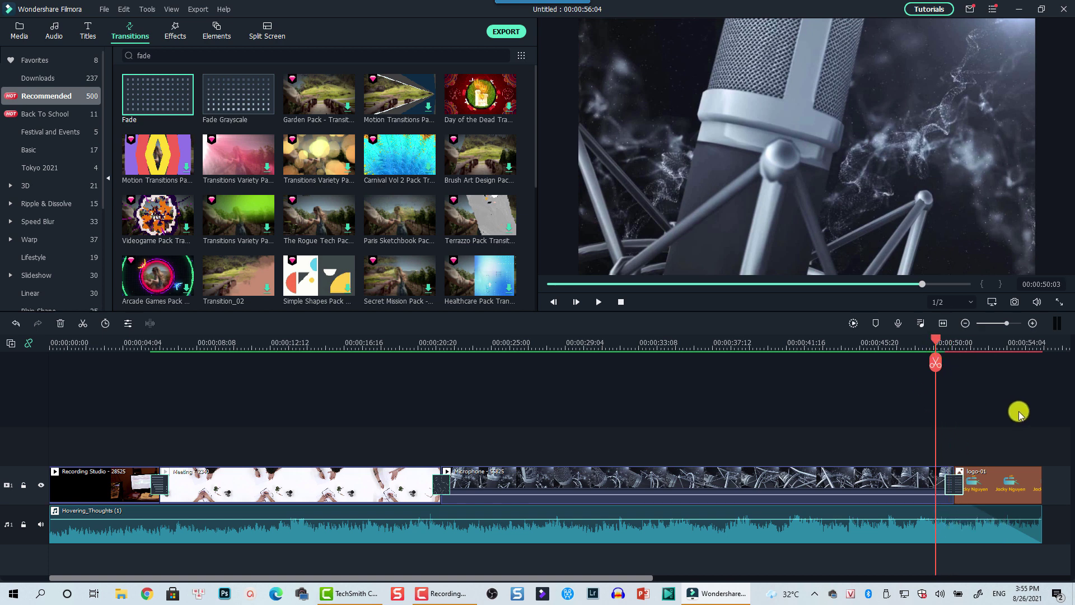
{"action": "left_click", "coordinate": [1024, 344]}
{"action": "left_click", "coordinate": [1030, 481]}
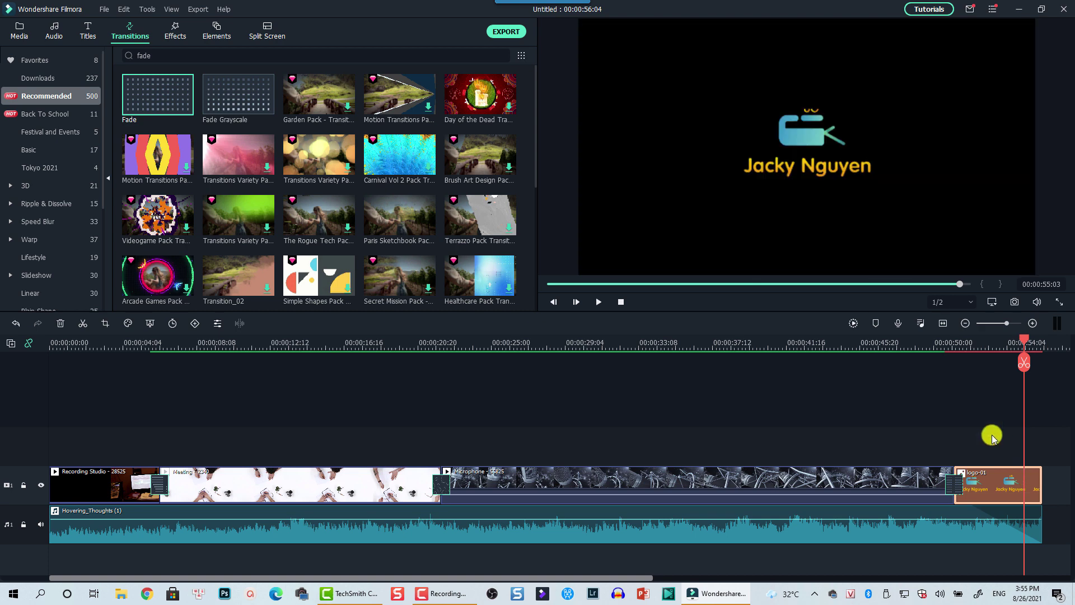
{"action": "left_click_drag", "start_coordinate": [157, 106], "coordinate": [1019, 478]}
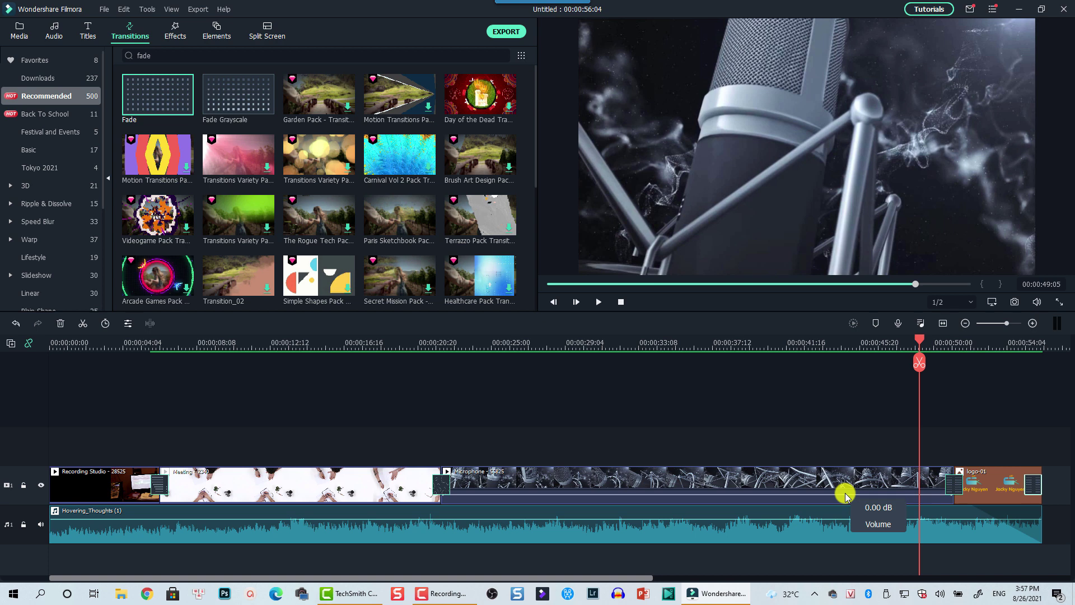
{"action": "key", "text": "space"}
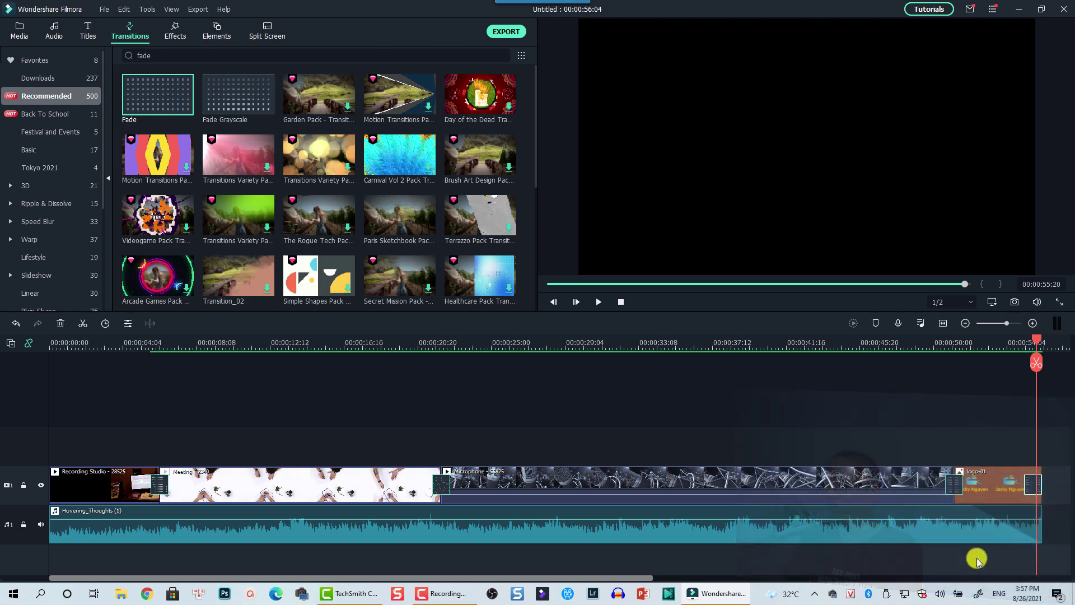
Step: Delete logo-01 with its fades and set the playhead to the video's end at 00:00:51:04
{"action": "left_click", "coordinate": [990, 480]}
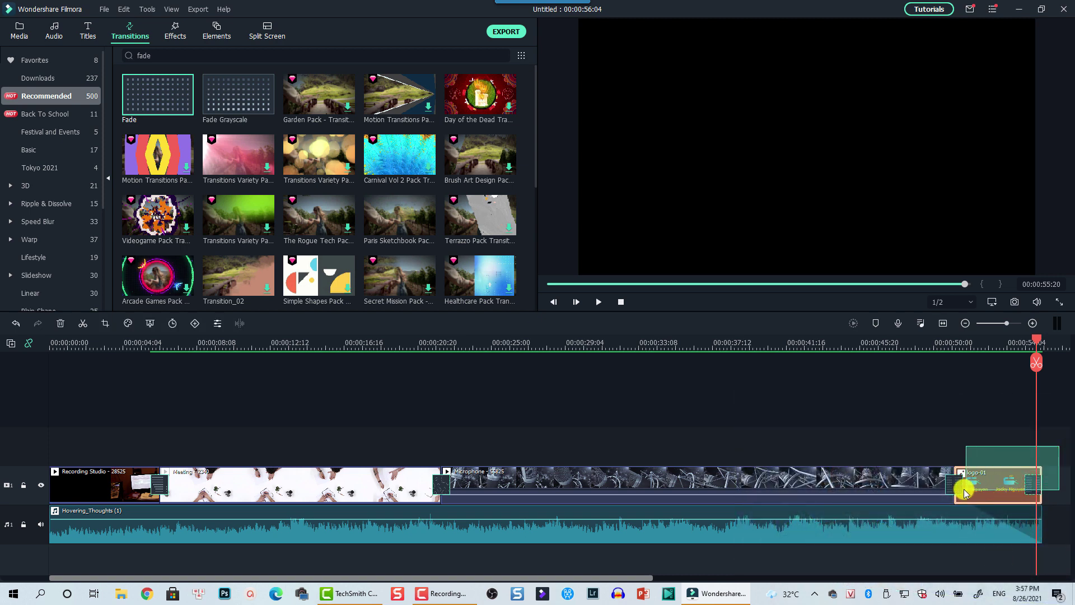
{"action": "key", "text": "Delete"}
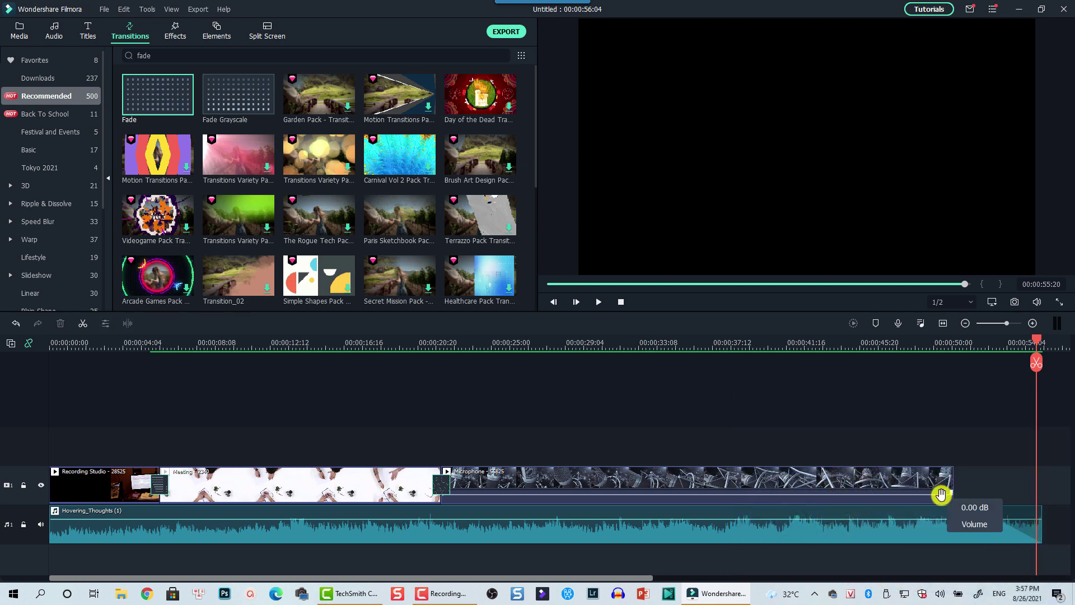
{"action": "left_click", "coordinate": [956, 345]}
{"action": "left_click", "coordinate": [951, 339]}
{"action": "left_click", "coordinate": [953, 340]}
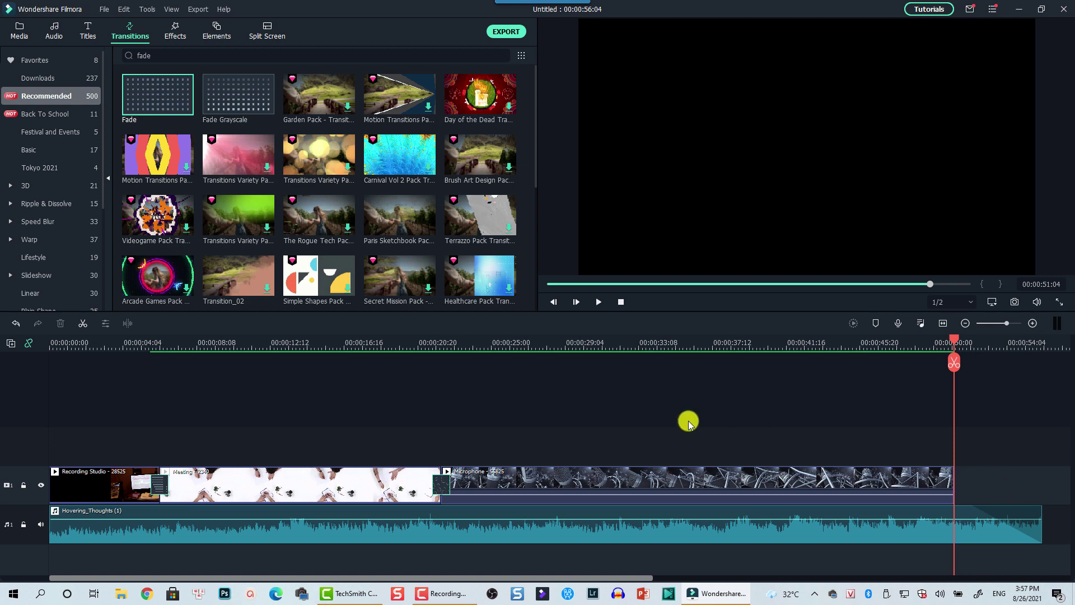
Step: Show the downloaded titles in the Titles library, filtered to Free only
{"action": "left_click", "coordinate": [86, 31]}
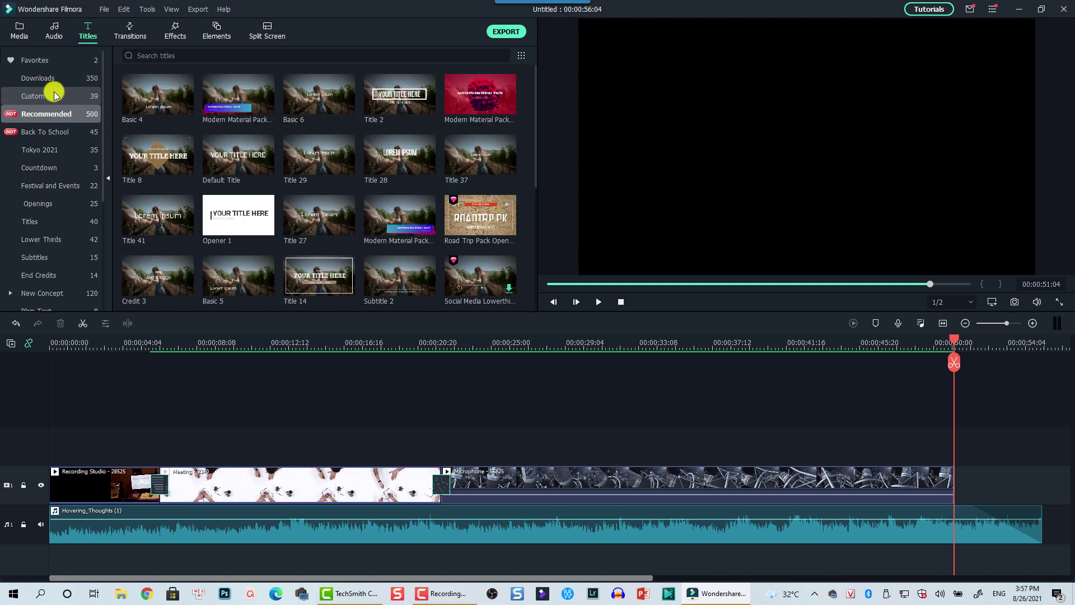
{"action": "left_click", "coordinate": [45, 80]}
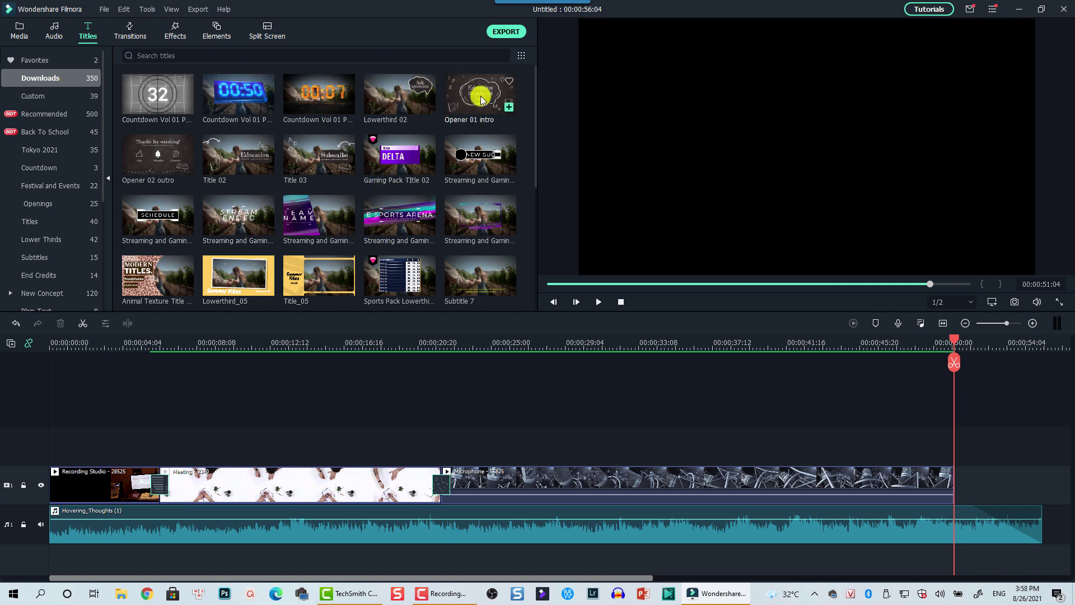
{"action": "left_click", "coordinate": [521, 54]}
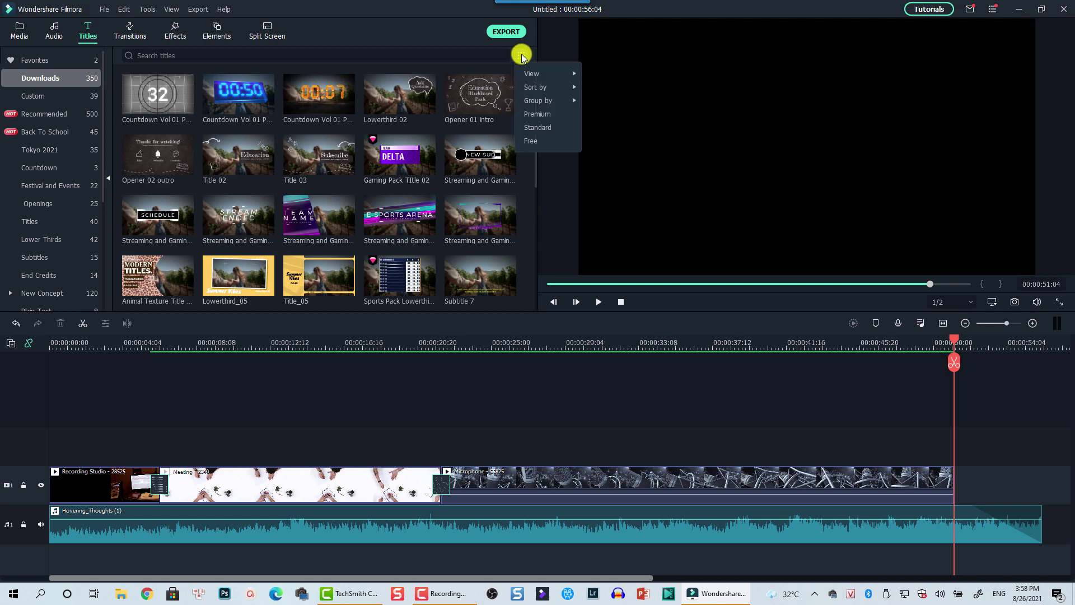
{"action": "left_click", "coordinate": [532, 141]}
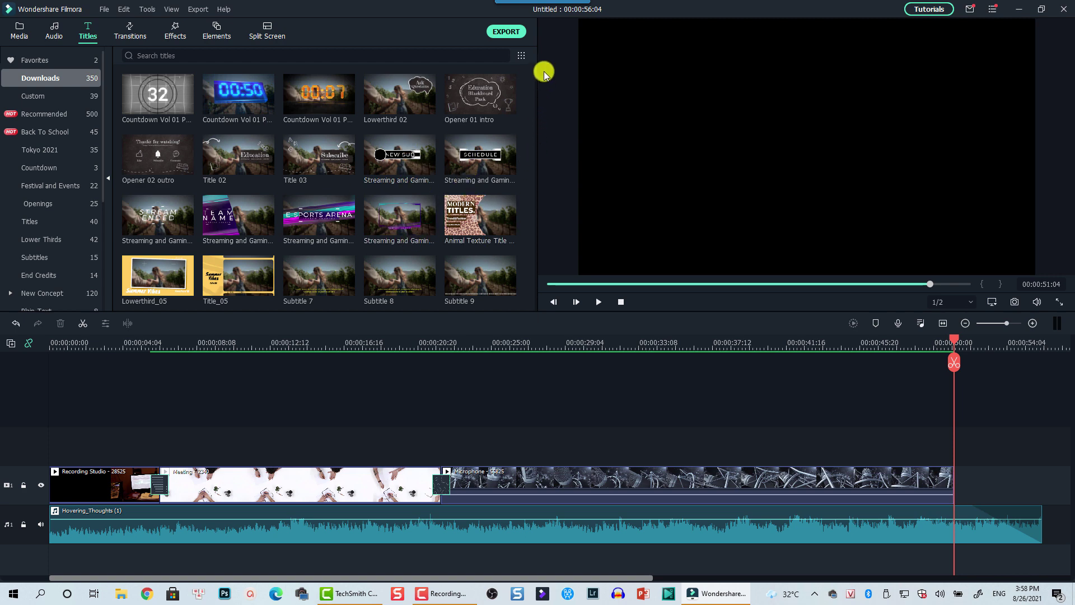
{"action": "mouse_move", "coordinate": [536, 72]}
{"action": "left_mouse_down"}
{"action": "mouse_move", "coordinate": [536, 106]}
{"action": "mouse_move", "coordinate": [529, 59]}
{"action": "left_mouse_up"}
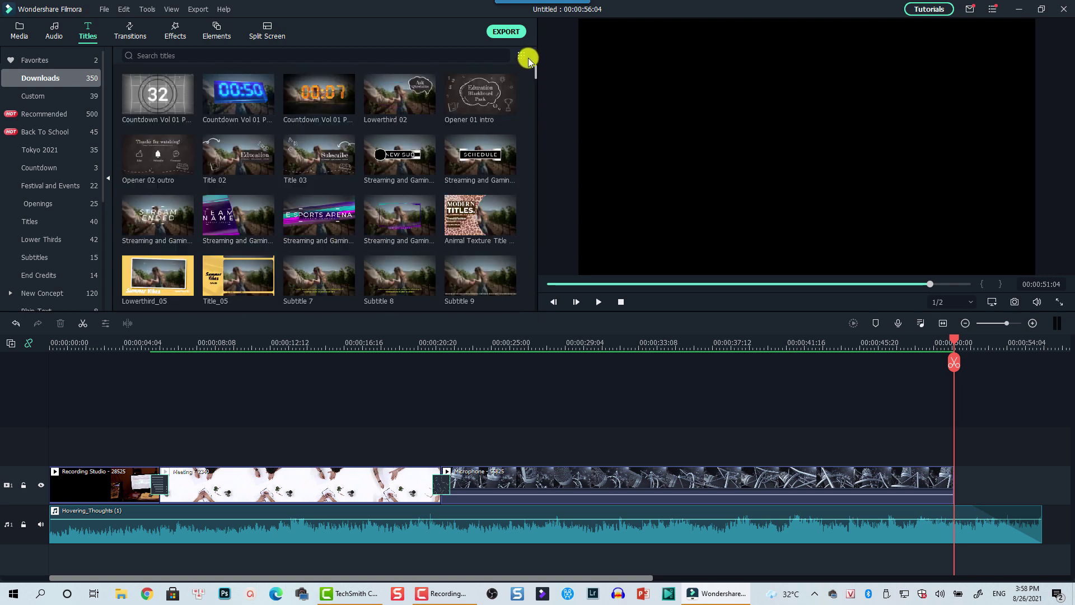
Step: Preview the Opener 02 outro title and place it right after the Microphone clip
{"action": "left_click", "coordinate": [144, 165]}
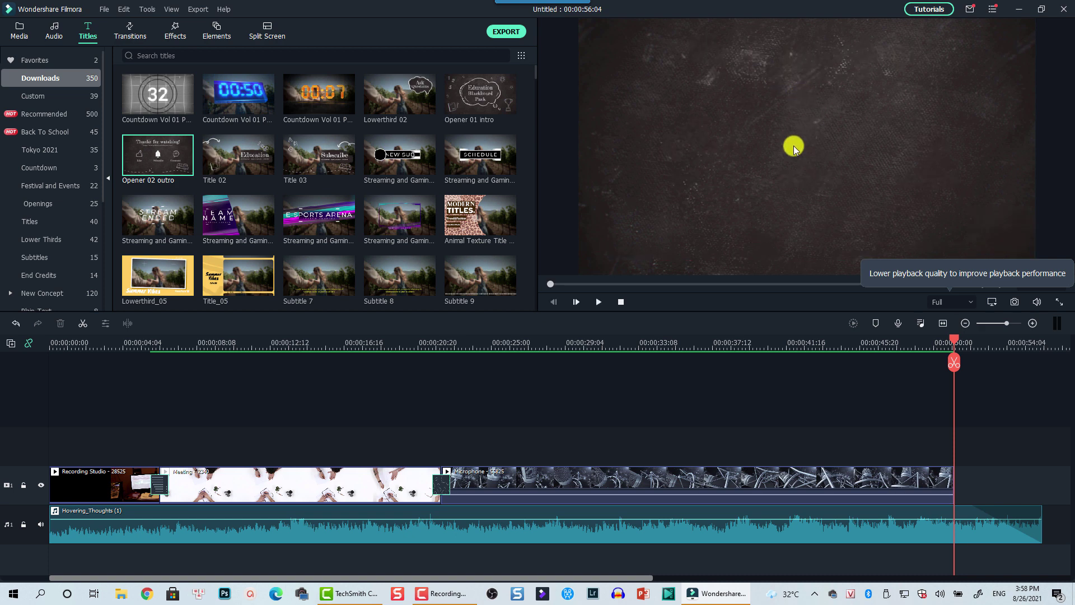
{"action": "mouse_move", "coordinate": [167, 164]}
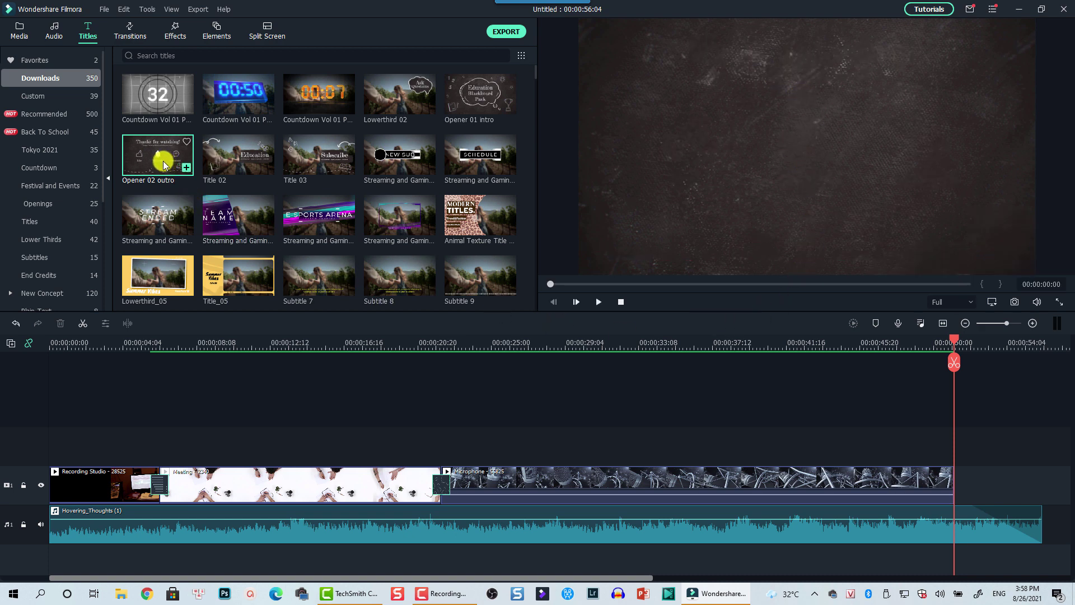
{"action": "left_click", "coordinate": [157, 170]}
{"action": "left_click_drag", "start_coordinate": [157, 170], "coordinate": [960, 476]}
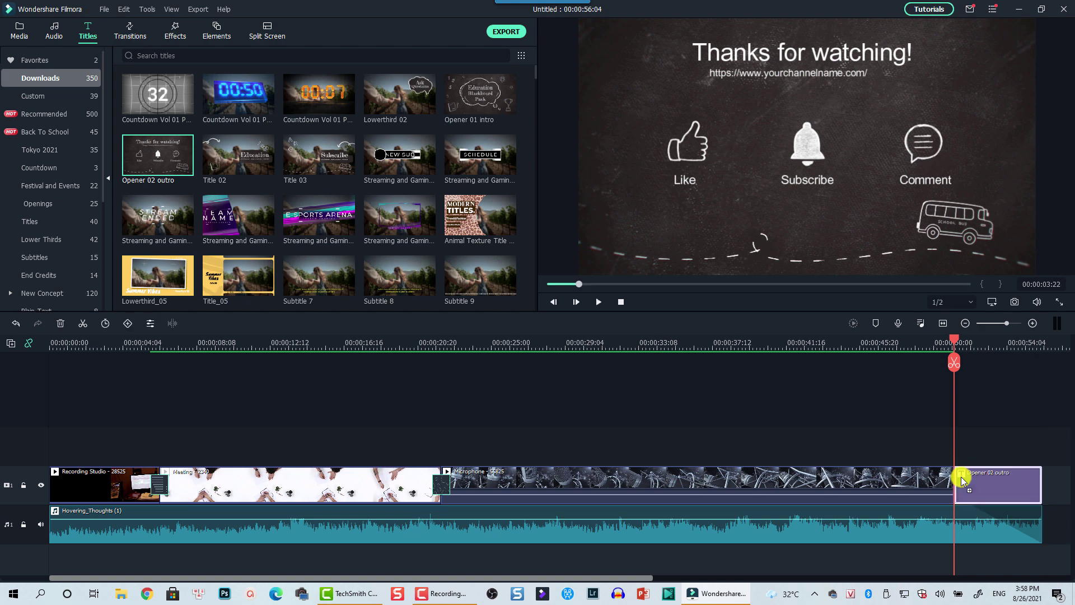
{"action": "left_click", "coordinate": [981, 347]}
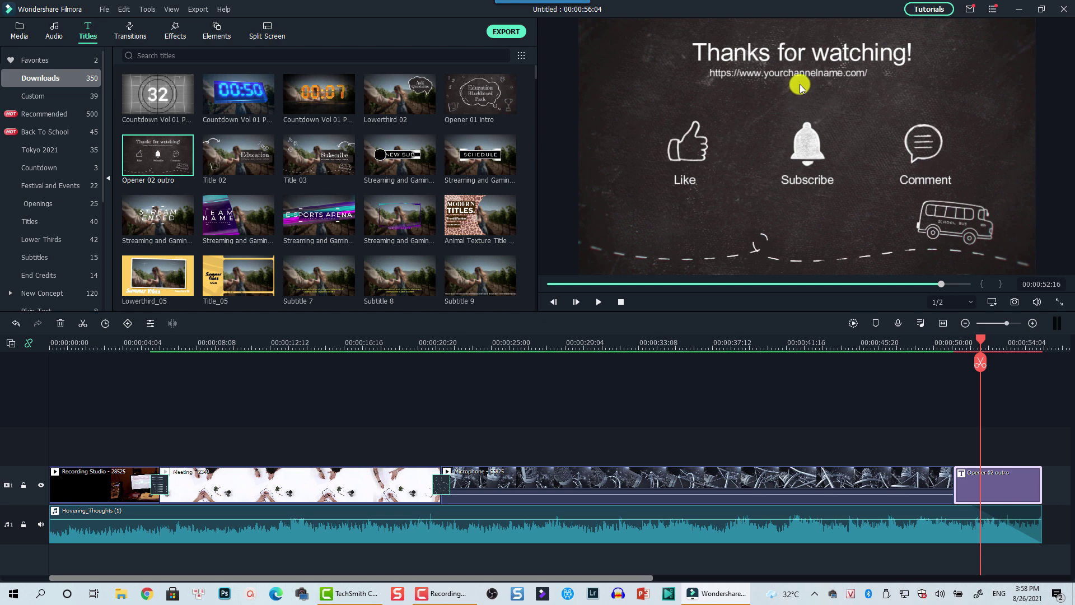
Step: Change the outro's 'Thanks for watching!' heading font to Bebas Neue
{"action": "double_click", "coordinate": [1001, 481]}
{"action": "left_click", "coordinate": [319, 117]}
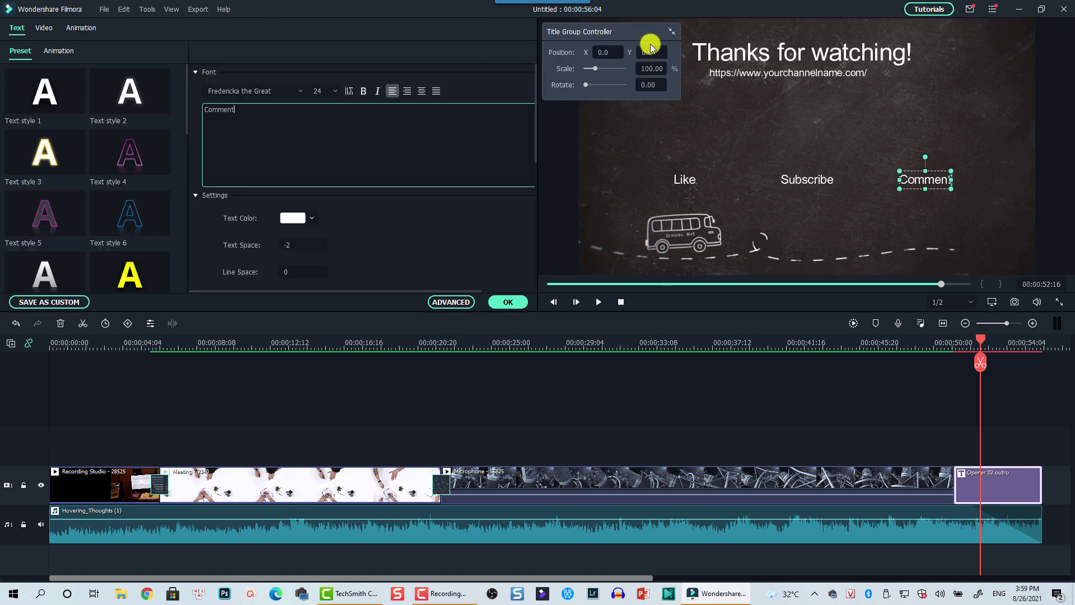
{"action": "left_click", "coordinate": [744, 58]}
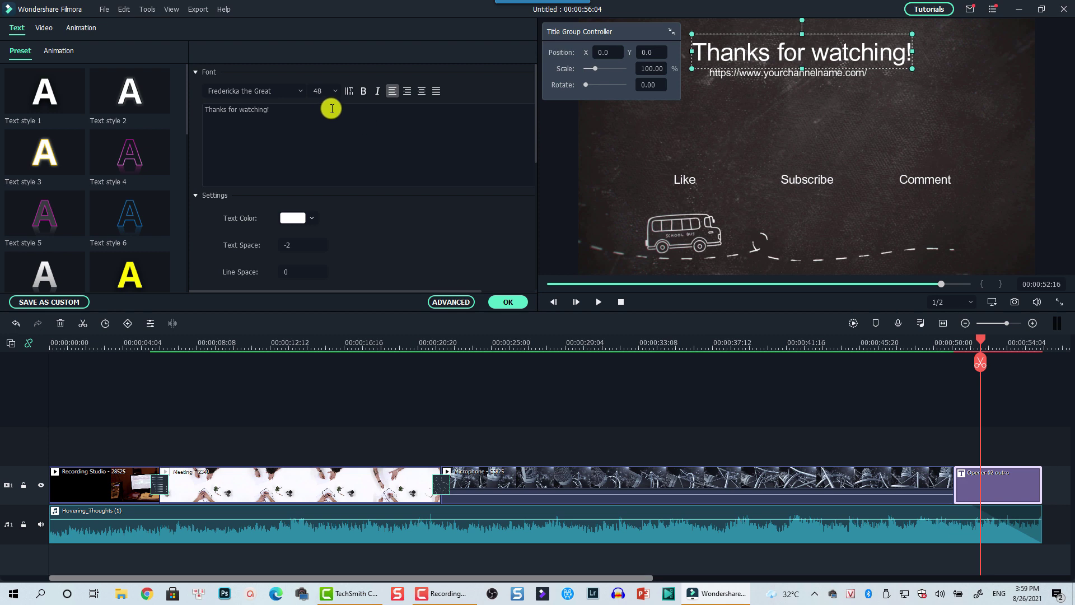
{"action": "left_click", "coordinate": [280, 93]}
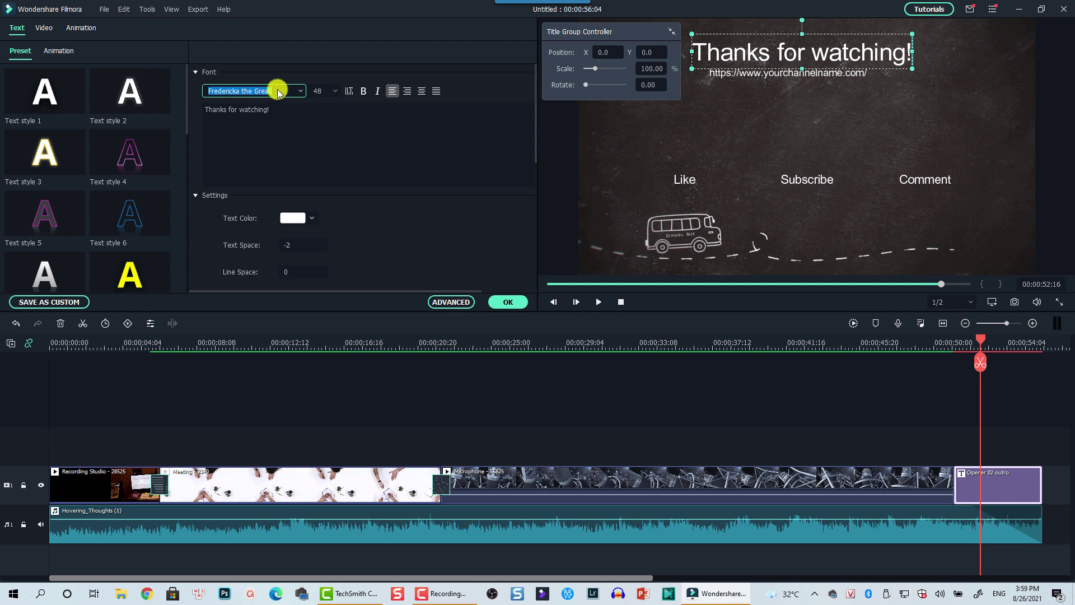
{"action": "left_click", "coordinate": [277, 91]}
{"action": "left_click", "coordinate": [240, 92]}
{"action": "left_click", "coordinate": [230, 91]}
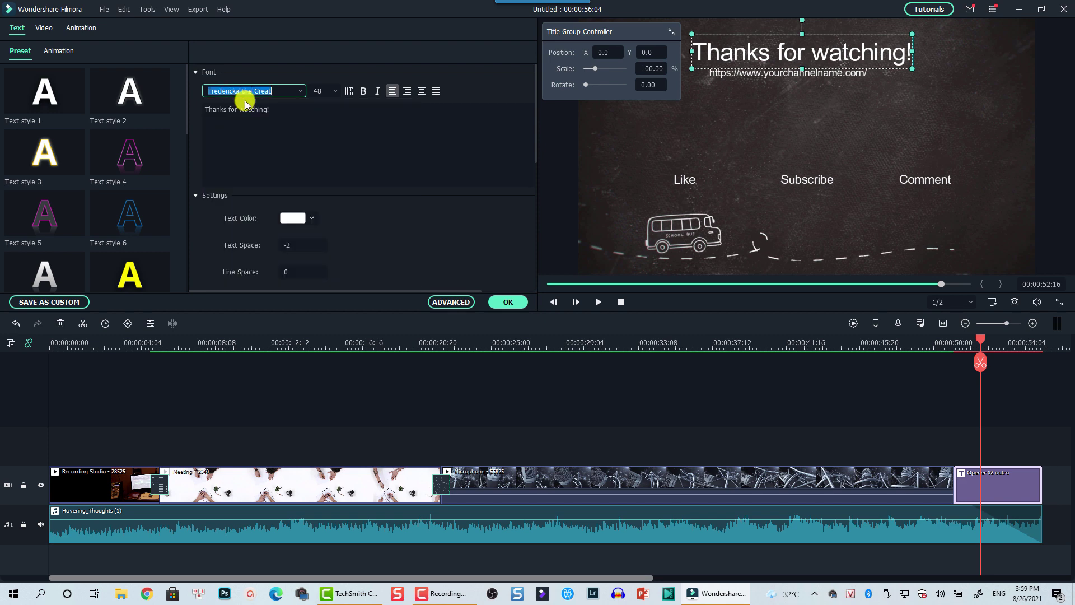
{"action": "type", "text": "bebas Neue"}
{"action": "key", "text": "Return"}
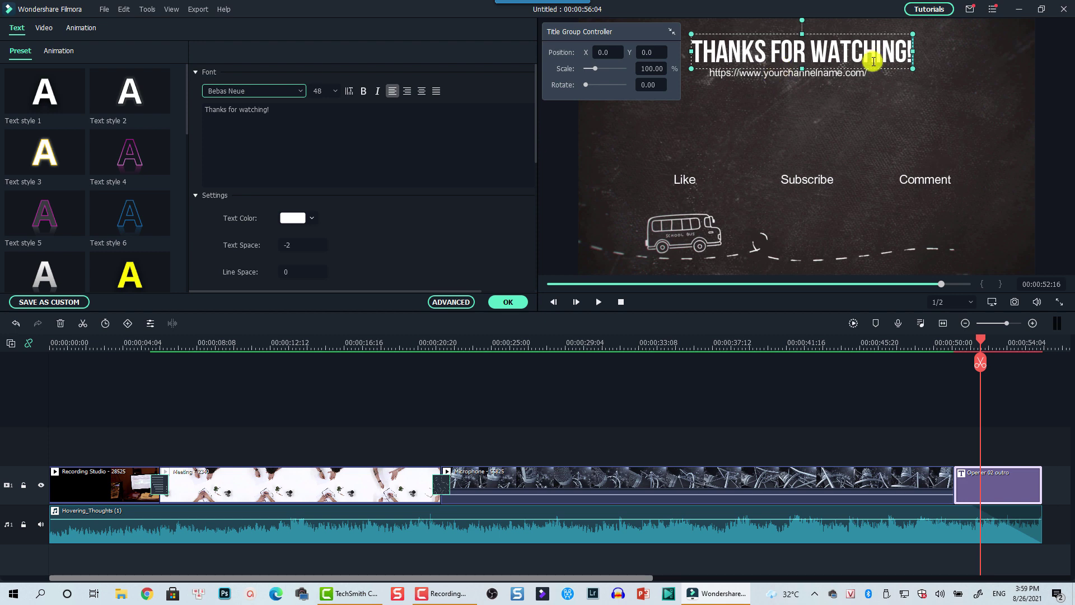
Step: Delete the URL line under the heading and move the heading lower in the frame
{"action": "left_click", "coordinate": [795, 78]}
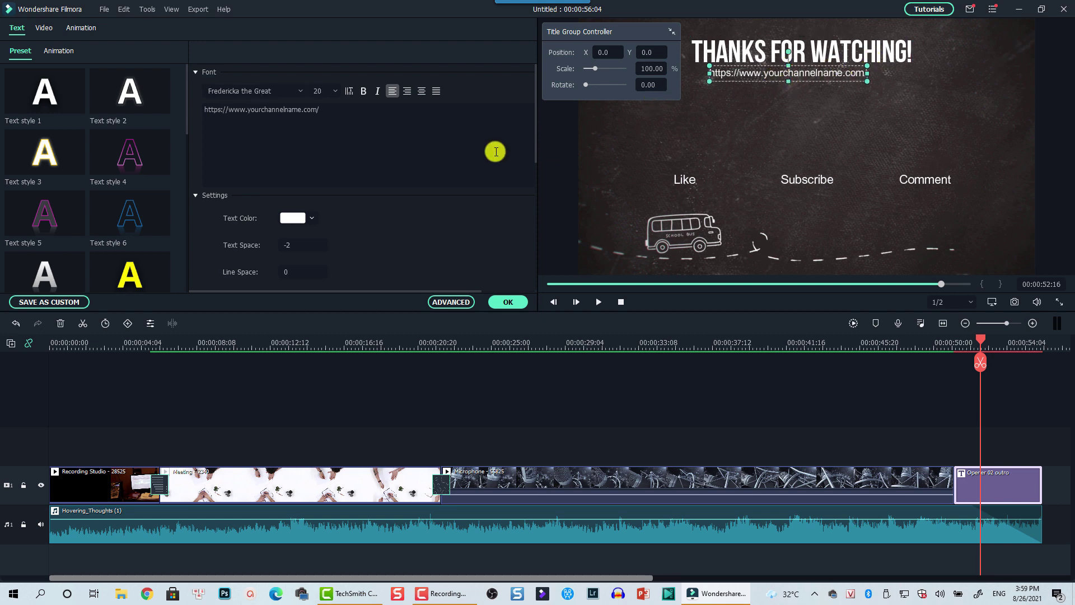
{"action": "left_click_drag", "start_coordinate": [336, 108], "coordinate": [197, 111]}
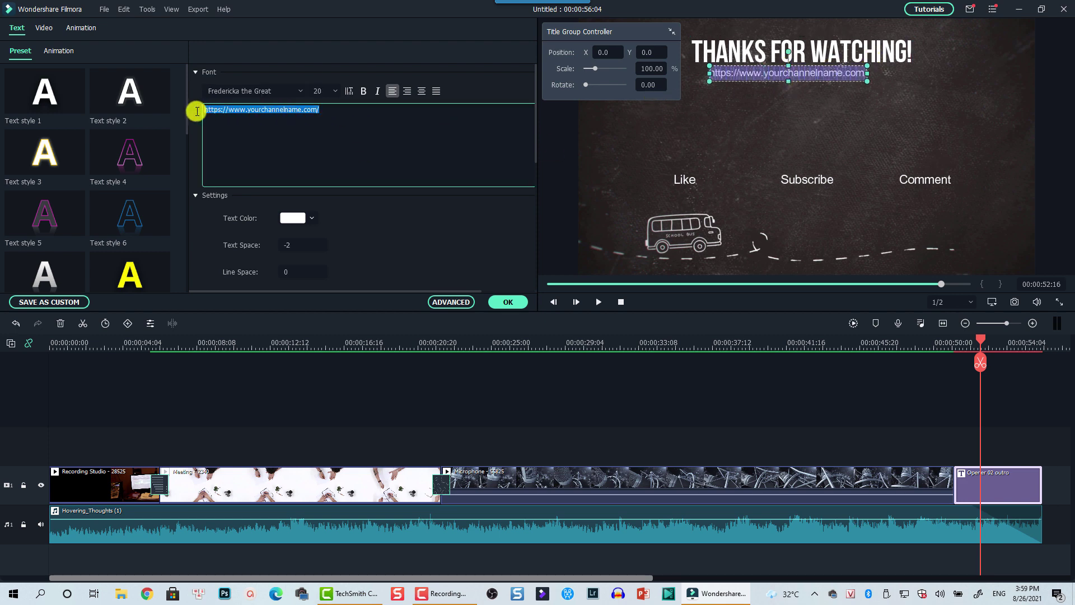
{"action": "key", "text": "BackSpace"}
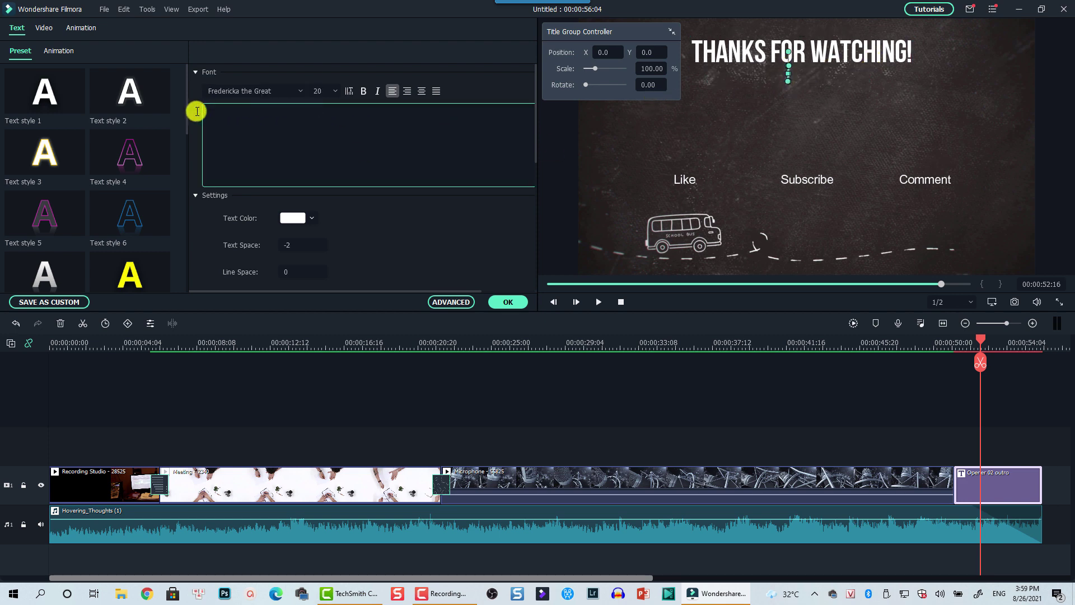
{"action": "left_click", "coordinate": [804, 56]}
{"action": "left_click_drag", "start_coordinate": [804, 53], "coordinate": [803, 78]}
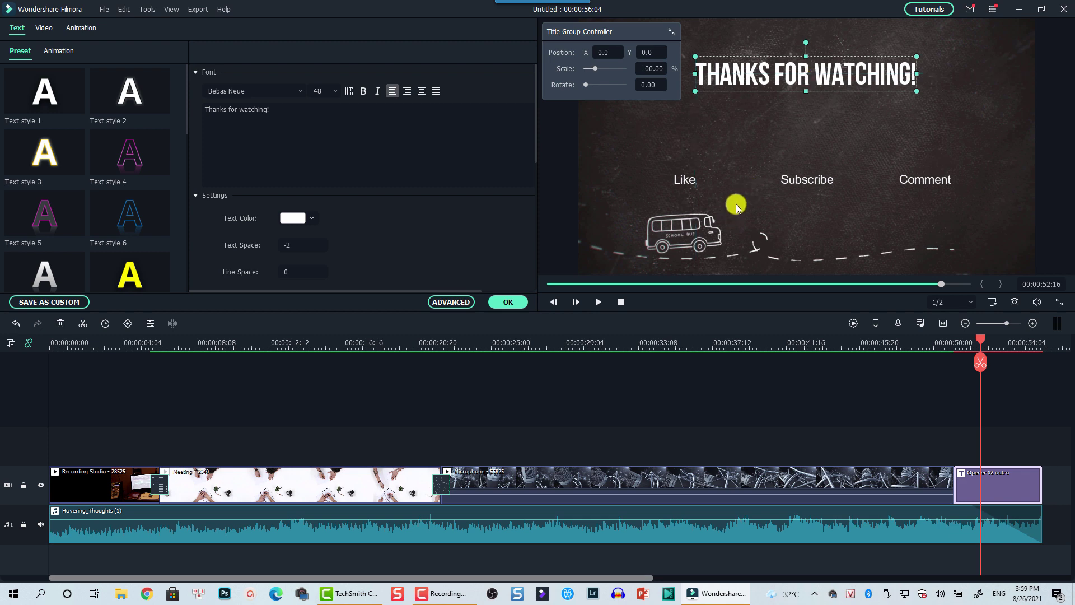
Step: Select the Like, Subscribe and Comment labels and browse the text presets
{"action": "left_click", "coordinate": [678, 180]}
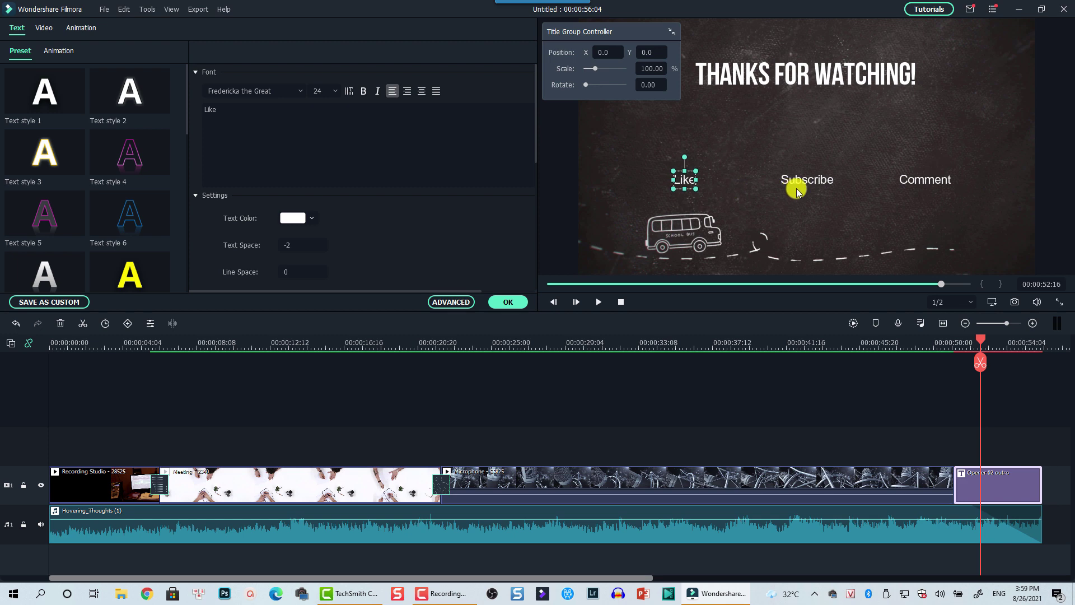
{"action": "left_click", "coordinate": [814, 180]}
{"action": "left_click", "coordinate": [914, 179]}
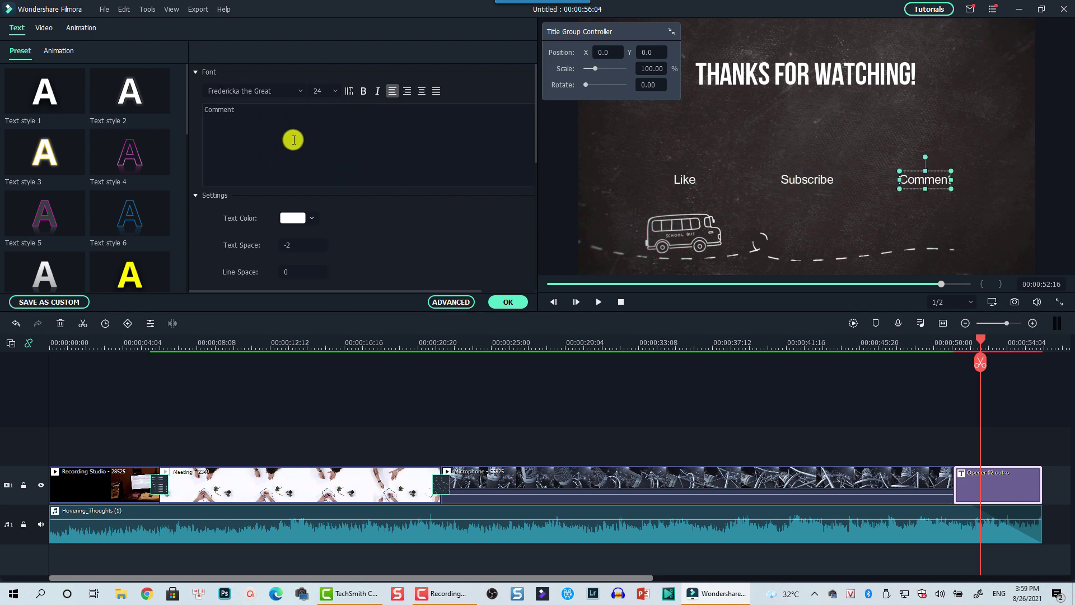
{"action": "scroll", "coordinate": [107, 168], "scroll_direction": "down", "scroll_amount": 8}
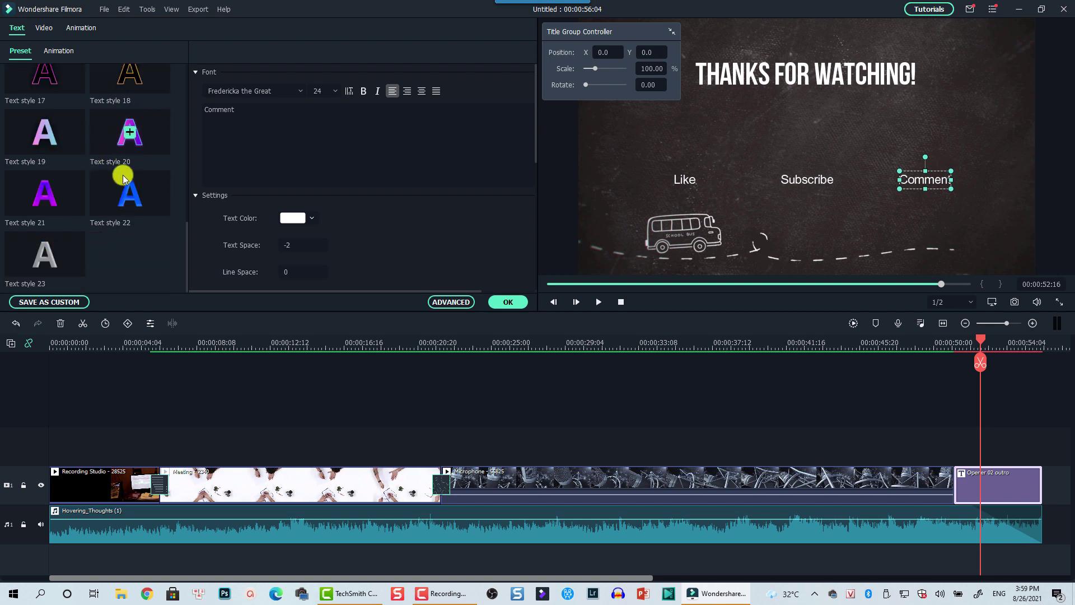
{"action": "scroll", "coordinate": [77, 202], "scroll_direction": "up", "scroll_amount": 8}
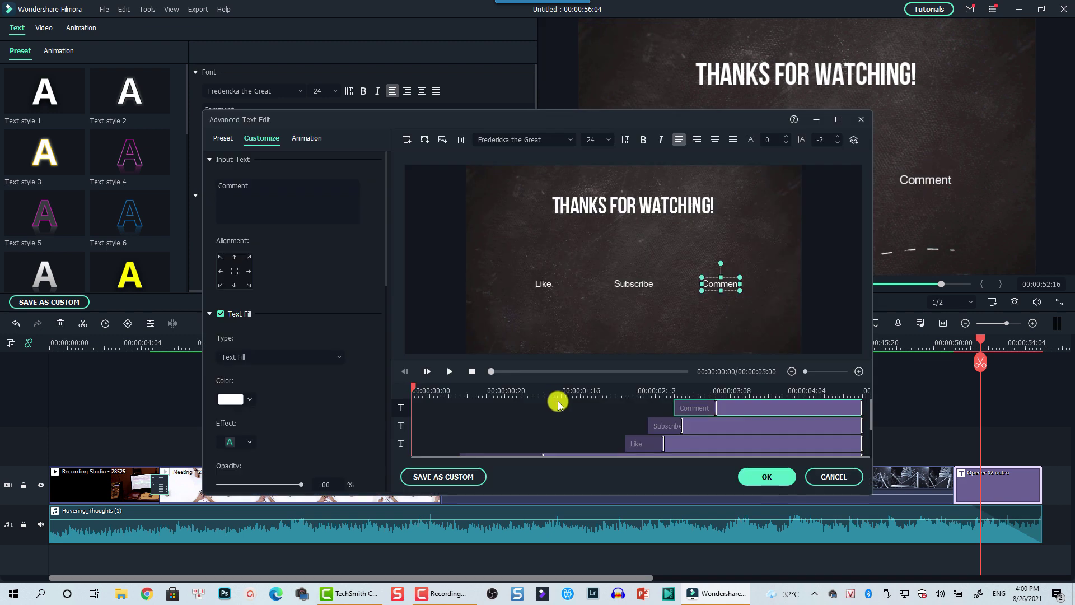
Step: Confirm the Advanced Text Edit changes with OK and preview the outro further along
{"action": "left_click", "coordinate": [556, 395]}
{"action": "scroll", "coordinate": [568, 416], "scroll_direction": "down", "scroll_amount": 1}
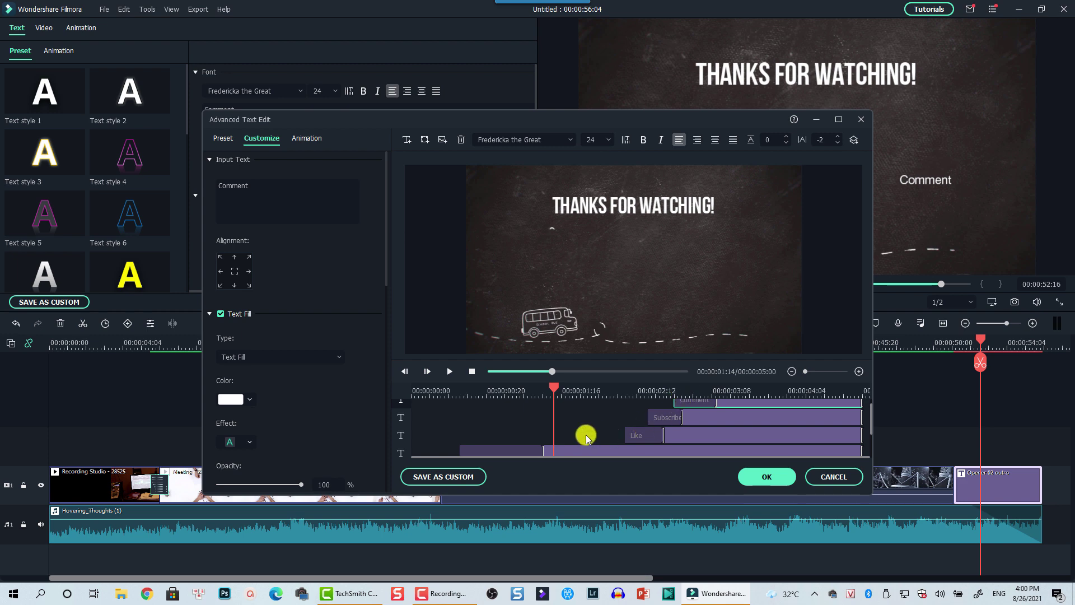
{"action": "scroll", "coordinate": [586, 435], "scroll_direction": "down", "scroll_amount": 1}
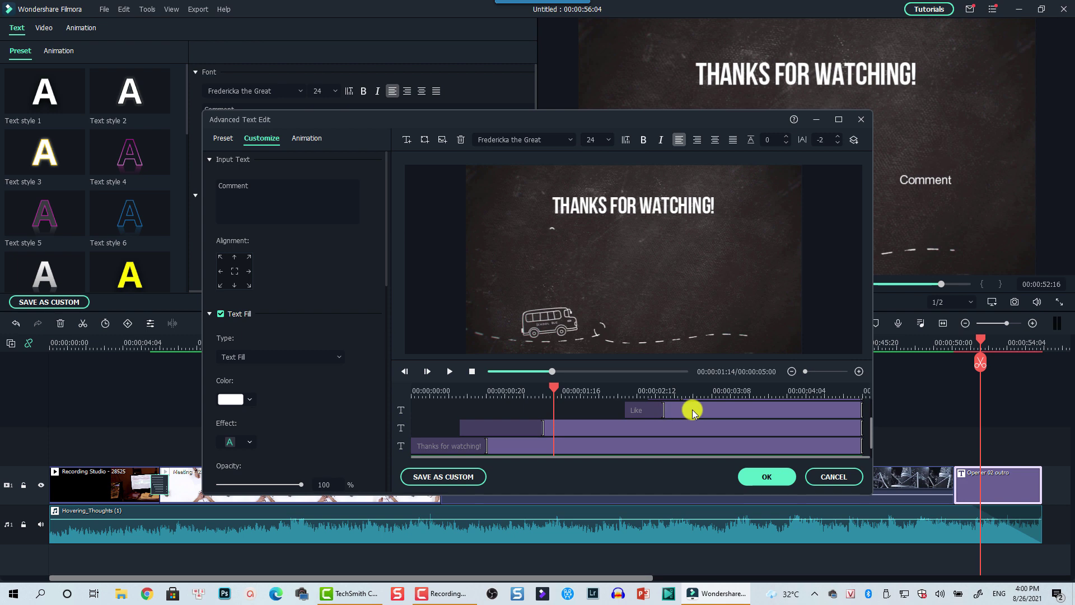
{"action": "left_click", "coordinate": [770, 480]}
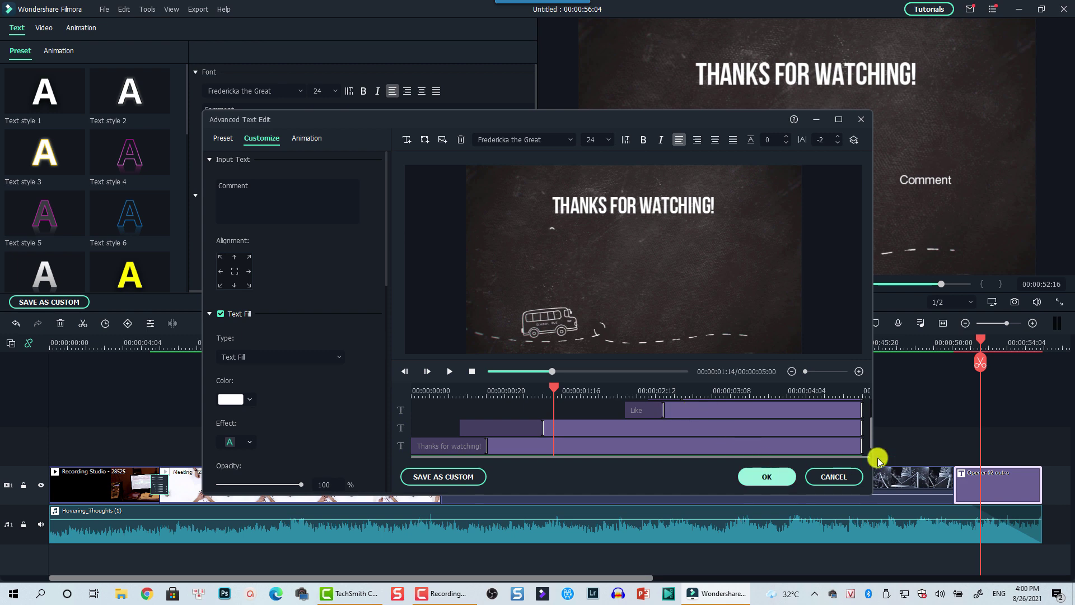
{"action": "left_click", "coordinate": [997, 351]}
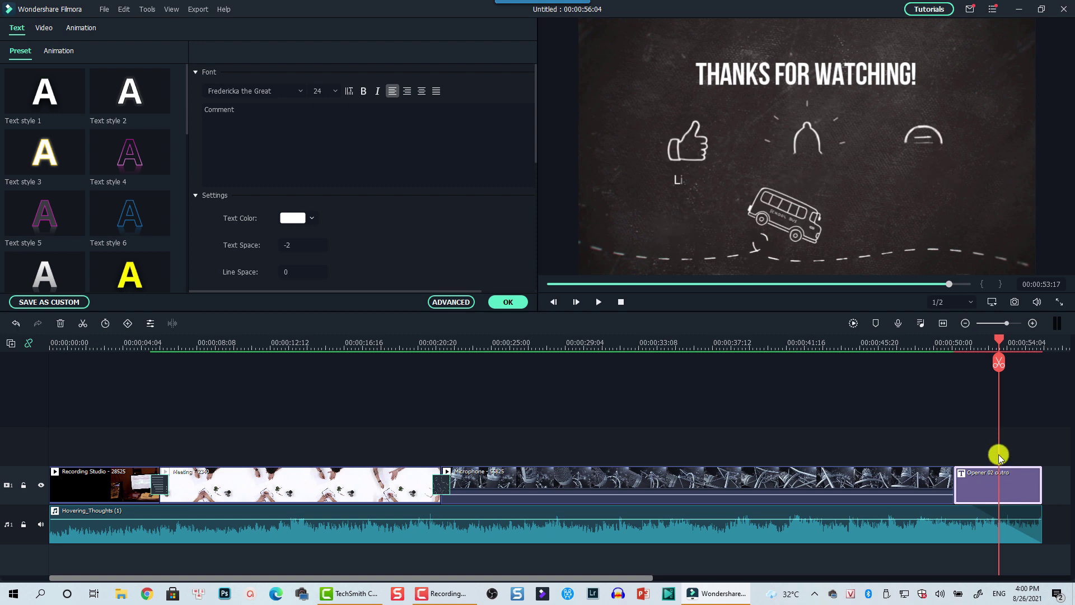
Step: Confirm the title text, then drop a Flash transition on the cut before the Opener 02 outro
{"action": "left_click", "coordinate": [928, 346]}
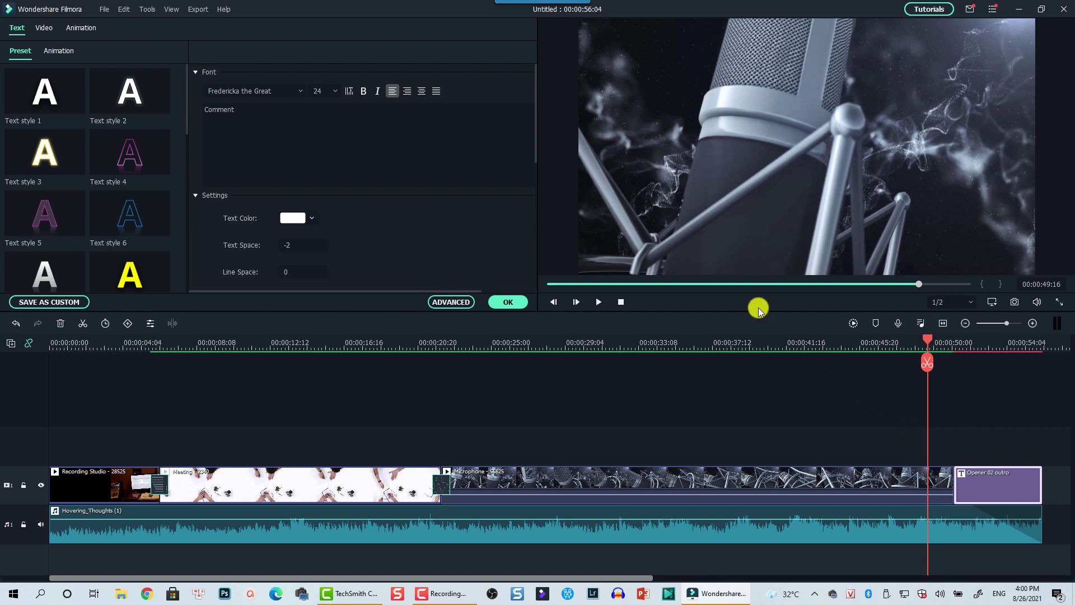
{"action": "left_click", "coordinate": [510, 302]}
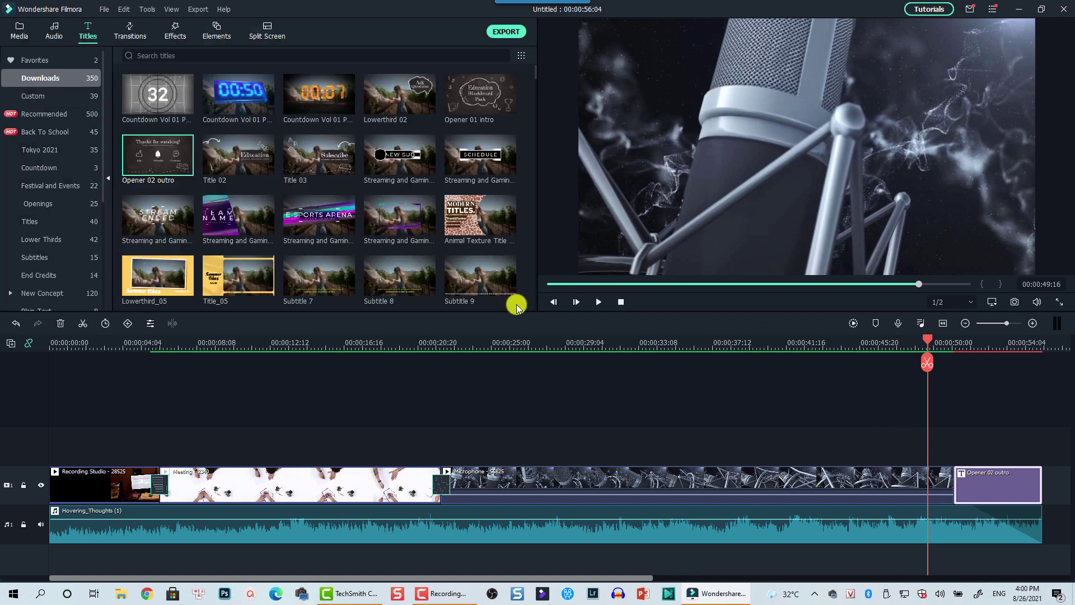
{"action": "left_click", "coordinate": [126, 32]}
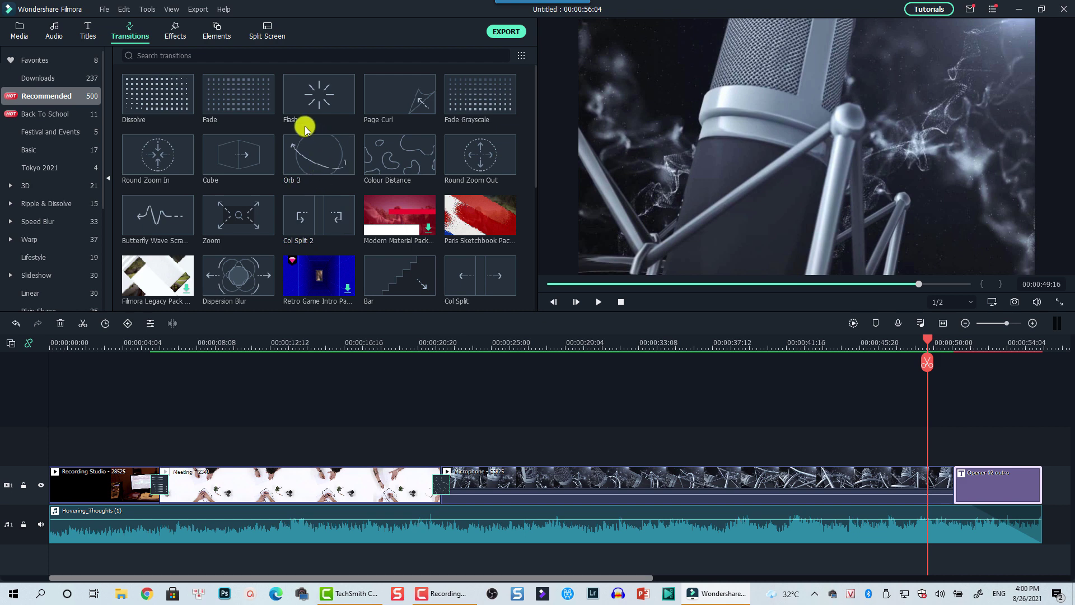
{"action": "left_click_drag", "start_coordinate": [307, 114], "coordinate": [950, 496]}
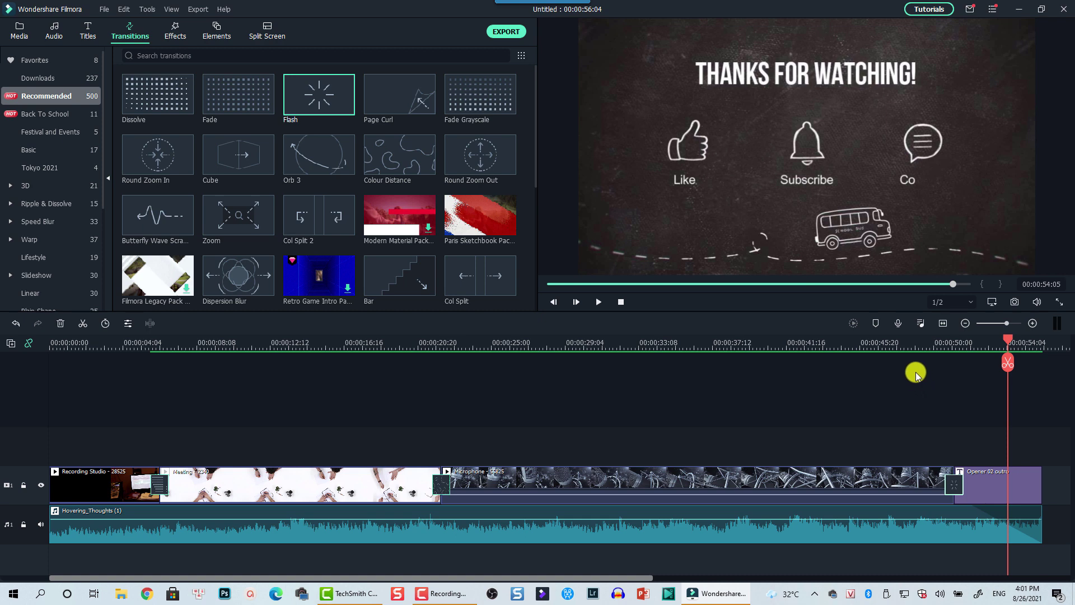
{"action": "left_click", "coordinate": [903, 343]}
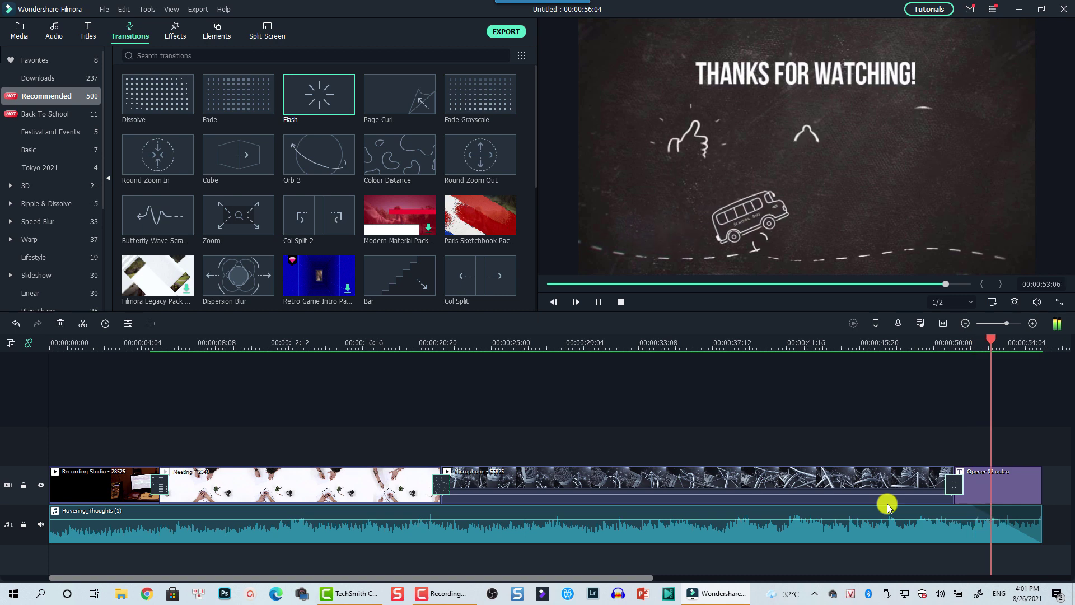
{"action": "key", "text": "space"}
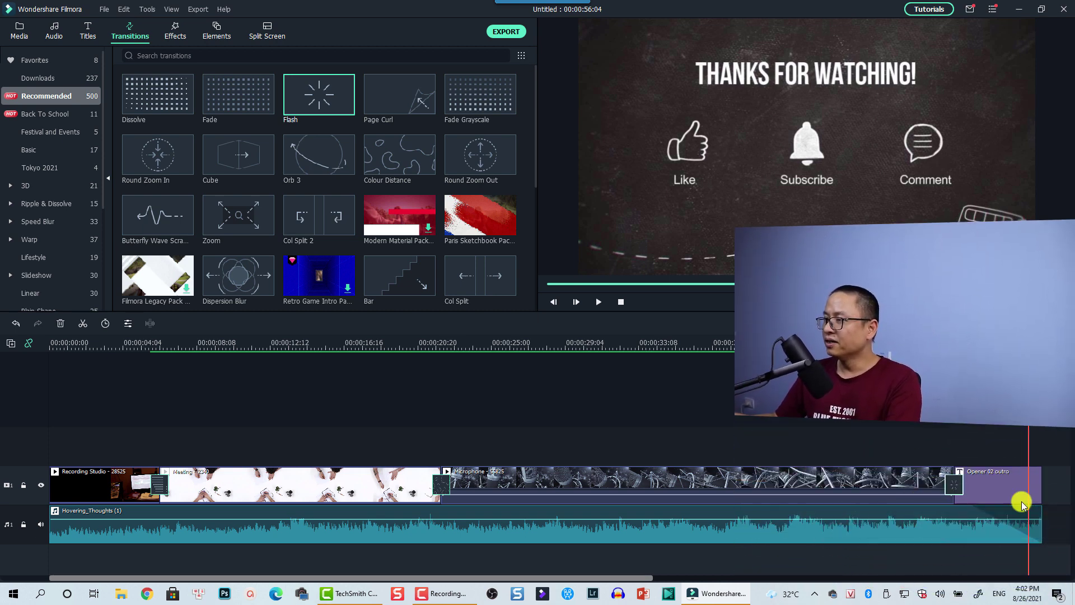
Step: Delete the Opener 02 outro title from the timeline
{"action": "left_click", "coordinate": [986, 474]}
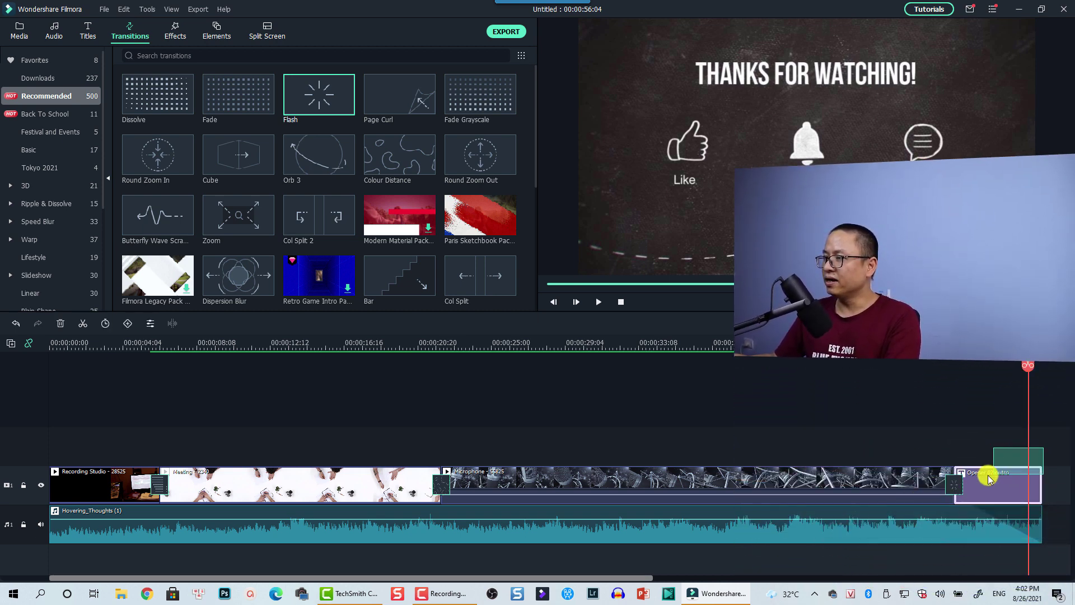
{"action": "key", "text": "Delete"}
{"action": "left_click", "coordinate": [962, 463]}
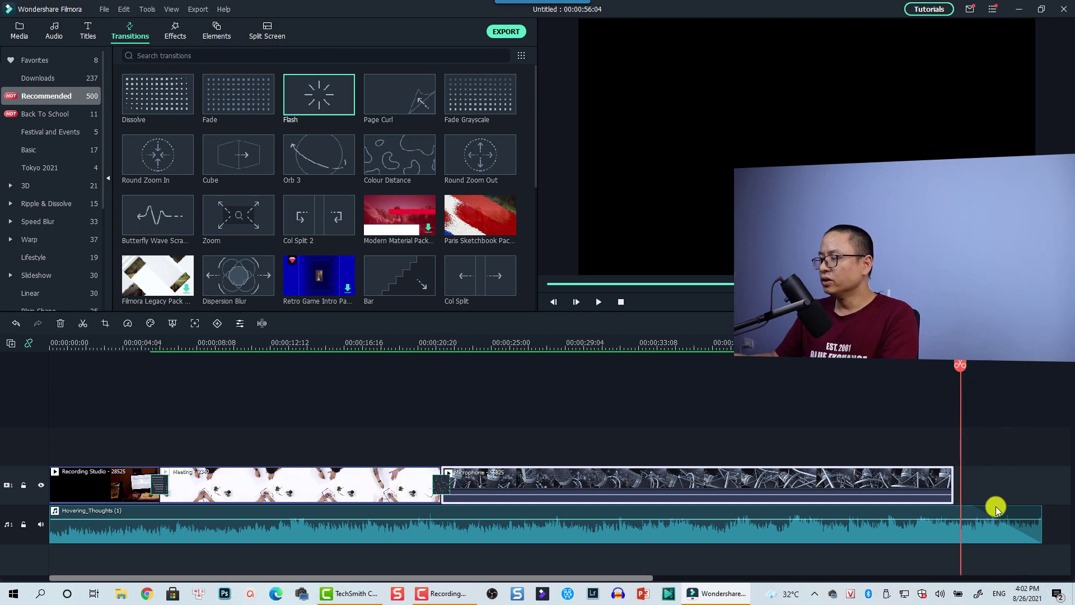
Step: Add a Black sample colour clip right after the Microphone clip
{"action": "left_click", "coordinate": [1020, 526]}
{"action": "key", "text": "ctrl+minus"}
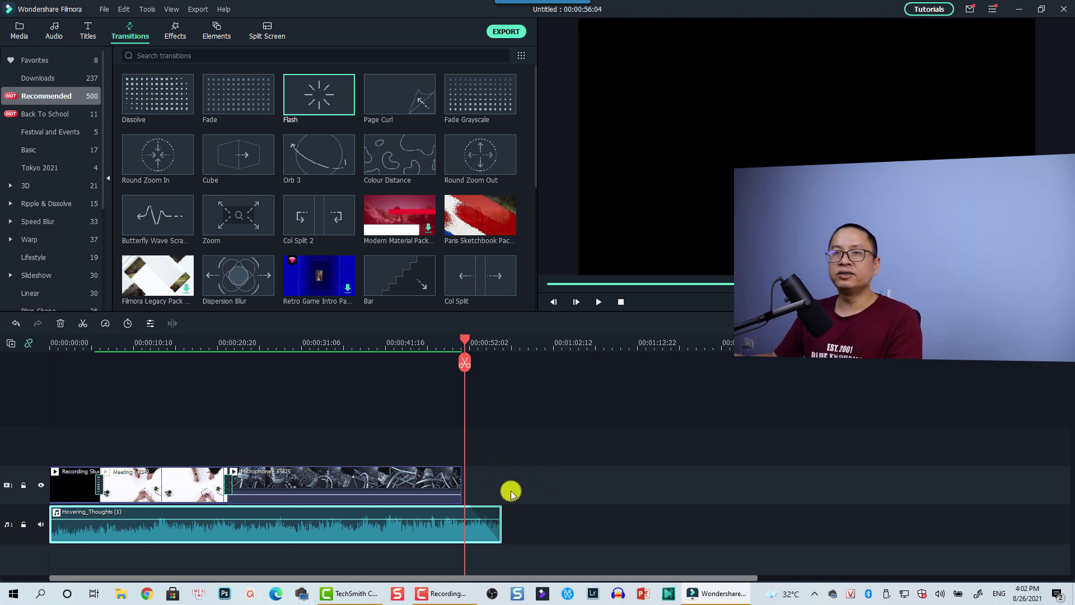
{"action": "left_click", "coordinate": [21, 35]}
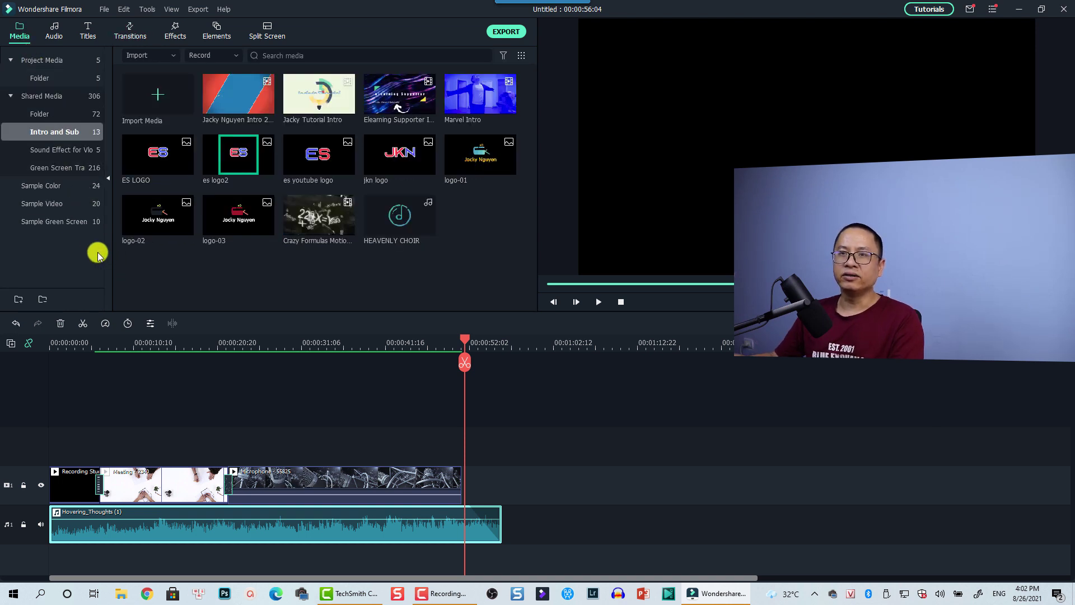
{"action": "left_click", "coordinate": [49, 186]}
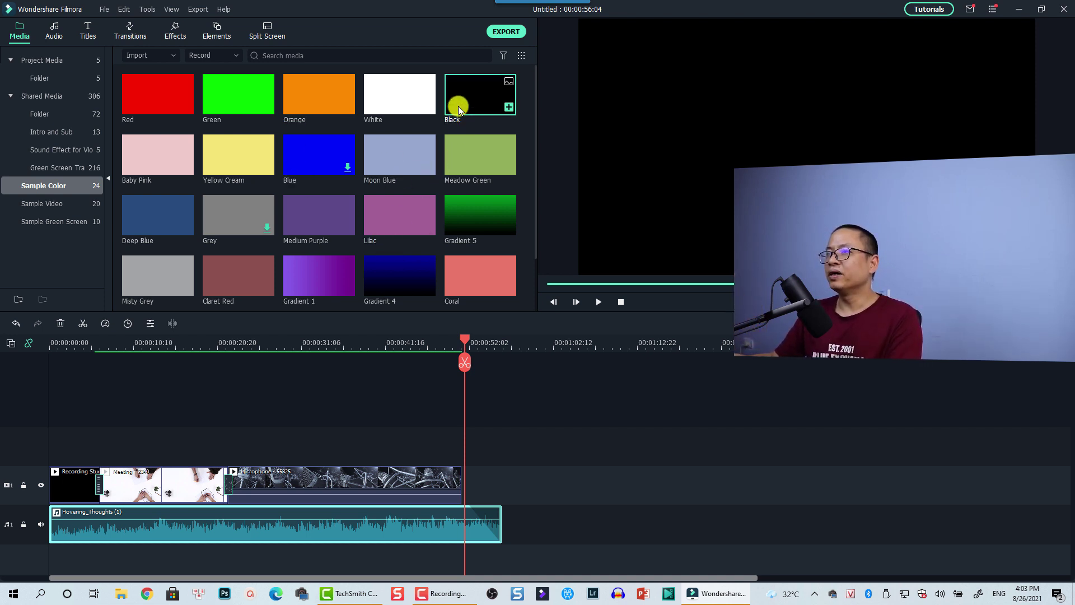
{"action": "left_click_drag", "start_coordinate": [460, 106], "coordinate": [461, 475]}
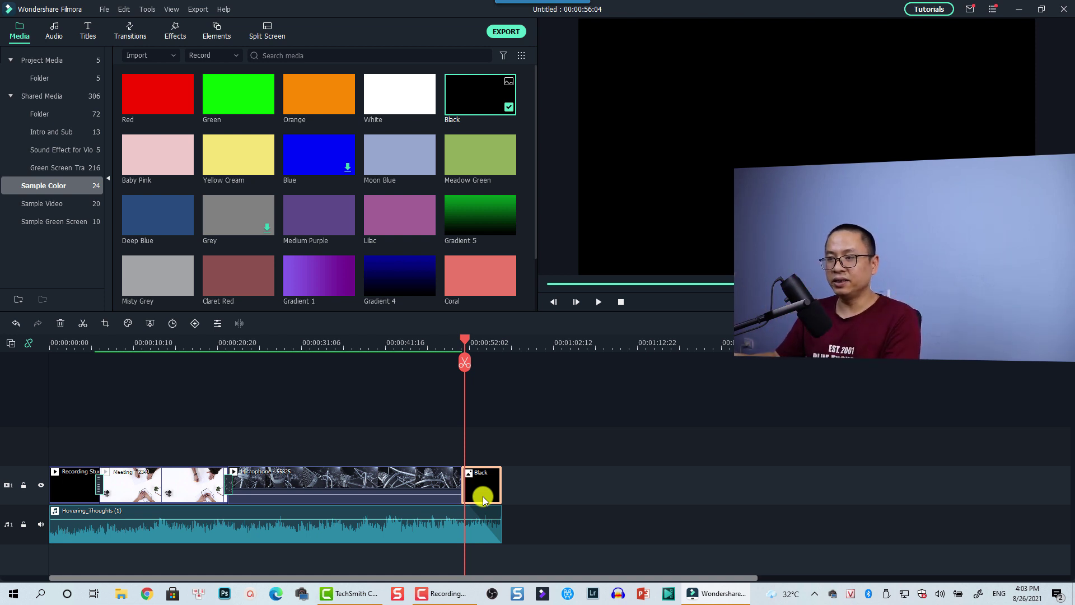
Step: Set the Black clip's duration to 00:00:20:00
{"action": "right_click", "coordinate": [483, 490]}
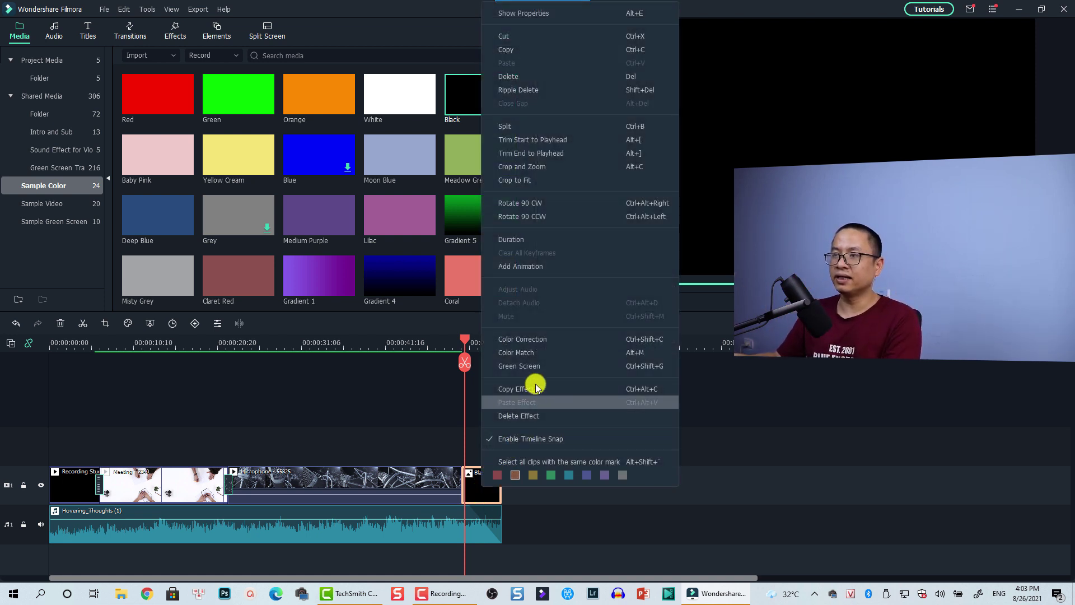
{"action": "left_click", "coordinate": [518, 242]}
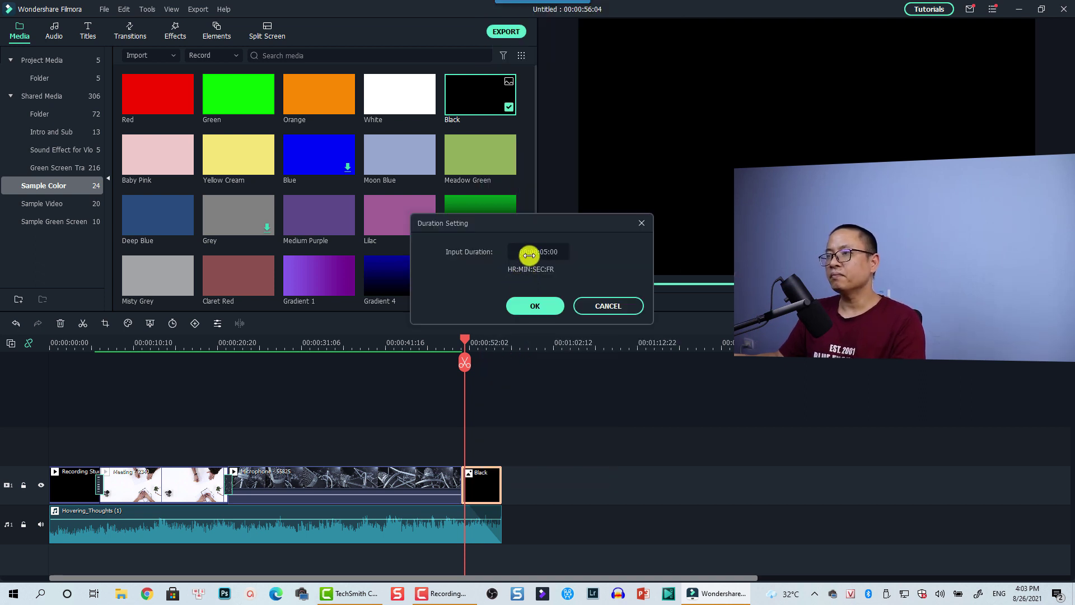
{"action": "left_click", "coordinate": [546, 250]}
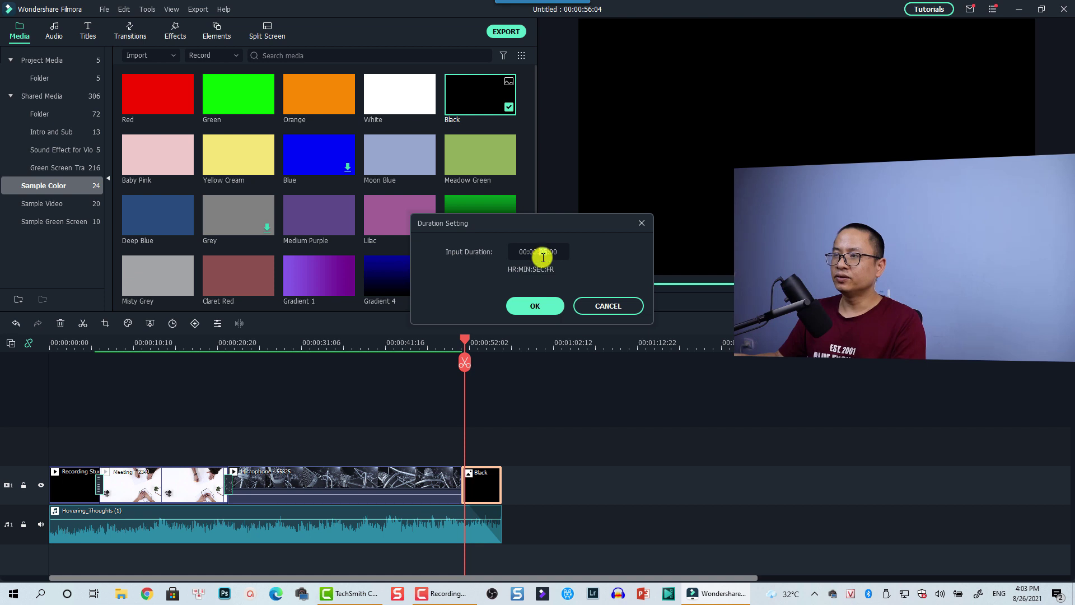
{"action": "type", "text": "20"}
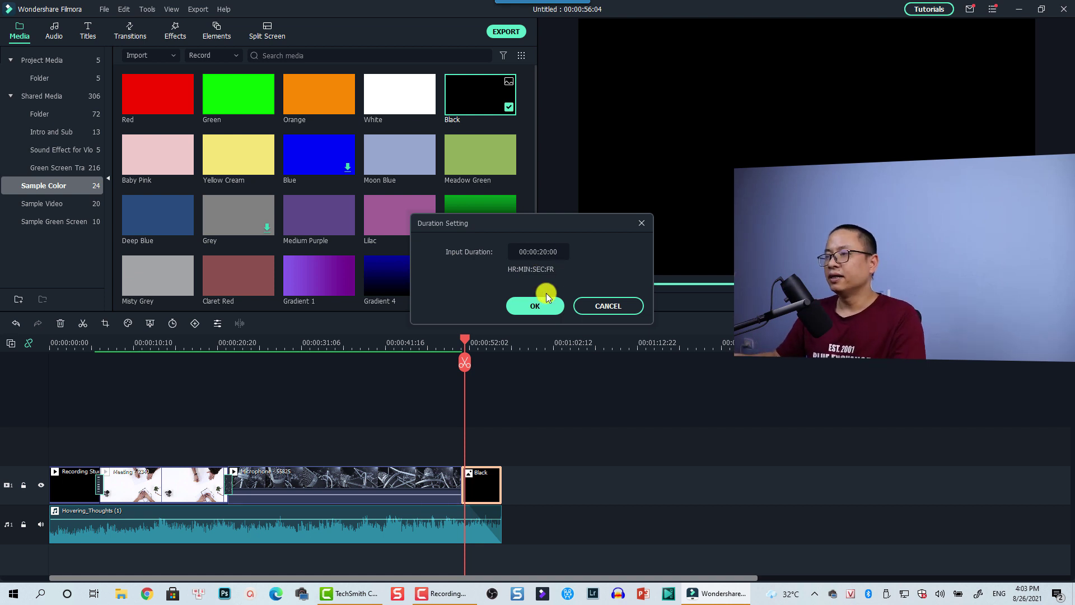
{"action": "left_click", "coordinate": [542, 305]}
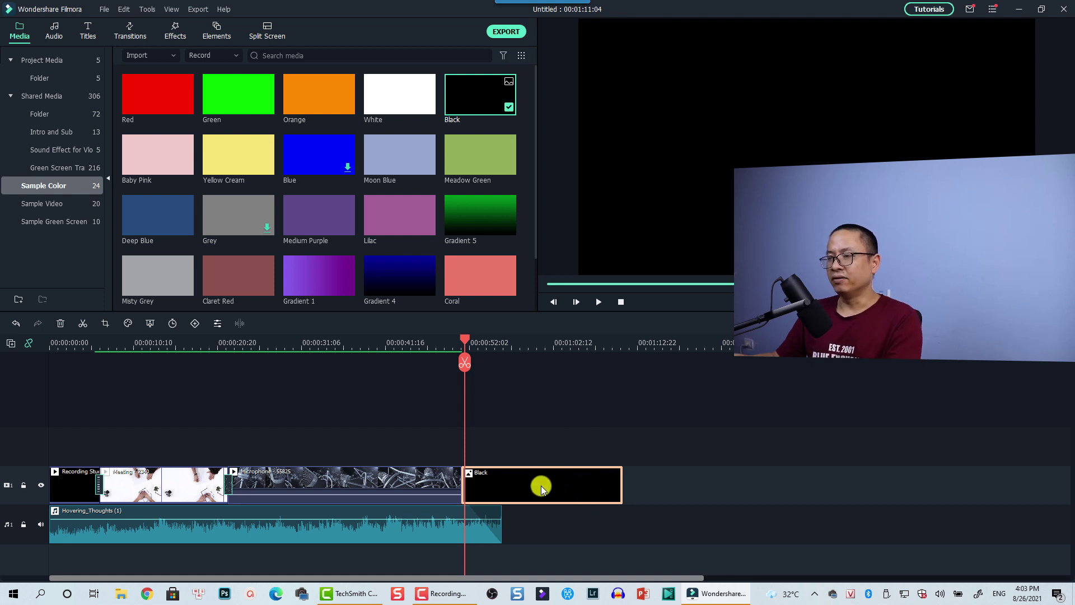
Step: Fade out the Hovering_Thoughts music and stretch it to end with the Black clip at 00:01:09:05
{"action": "left_click", "coordinate": [505, 343]}
{"action": "left_click", "coordinate": [493, 513]}
{"action": "left_click", "coordinate": [469, 362]}
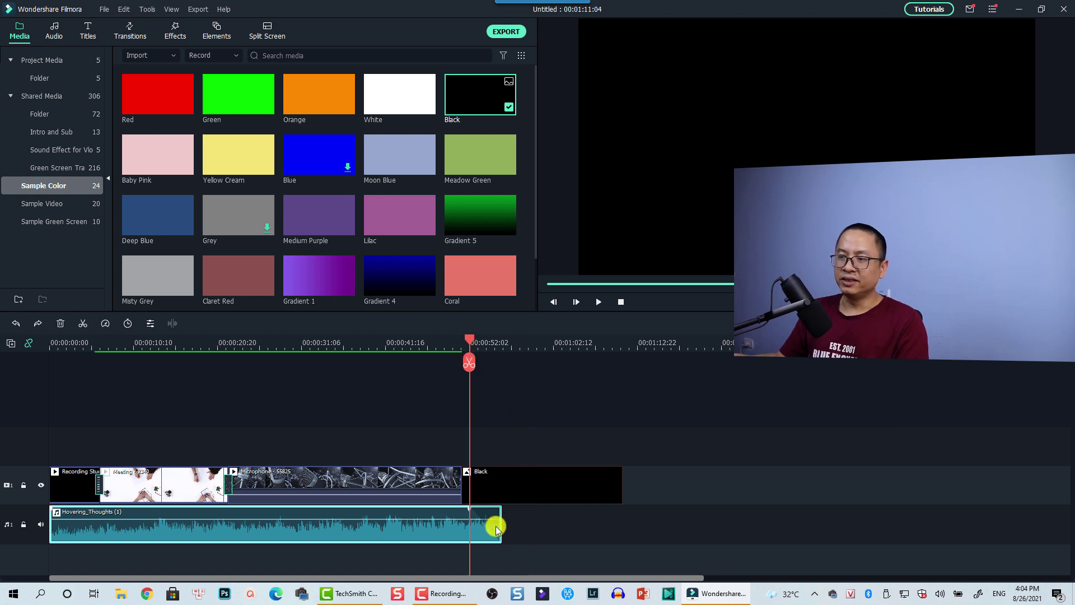
{"action": "left_click_drag", "start_coordinate": [499, 510], "coordinate": [471, 514]}
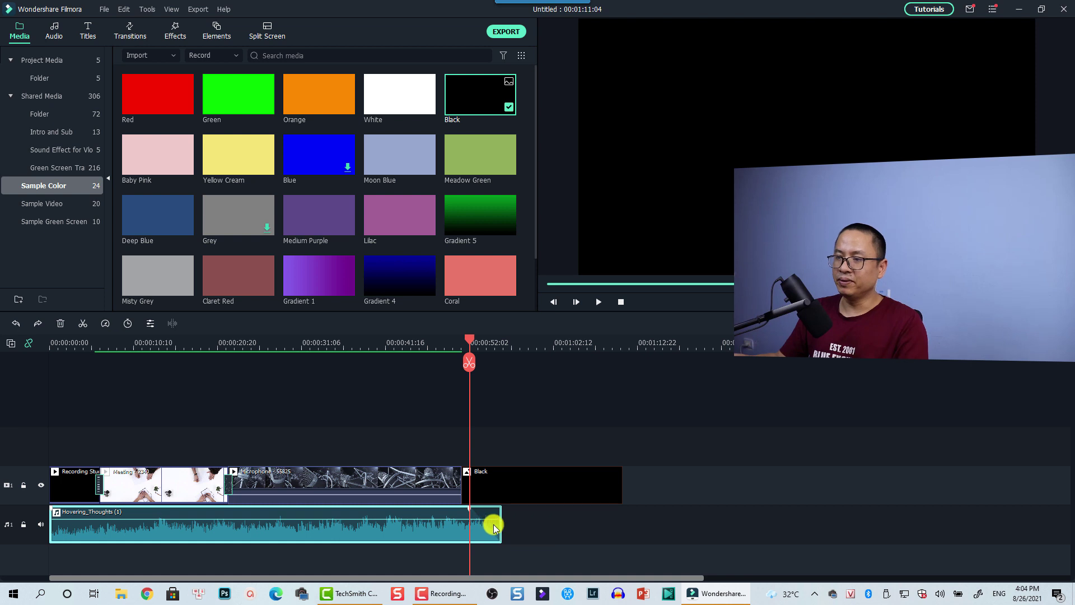
{"action": "left_click_drag", "start_coordinate": [501, 524], "coordinate": [621, 528]}
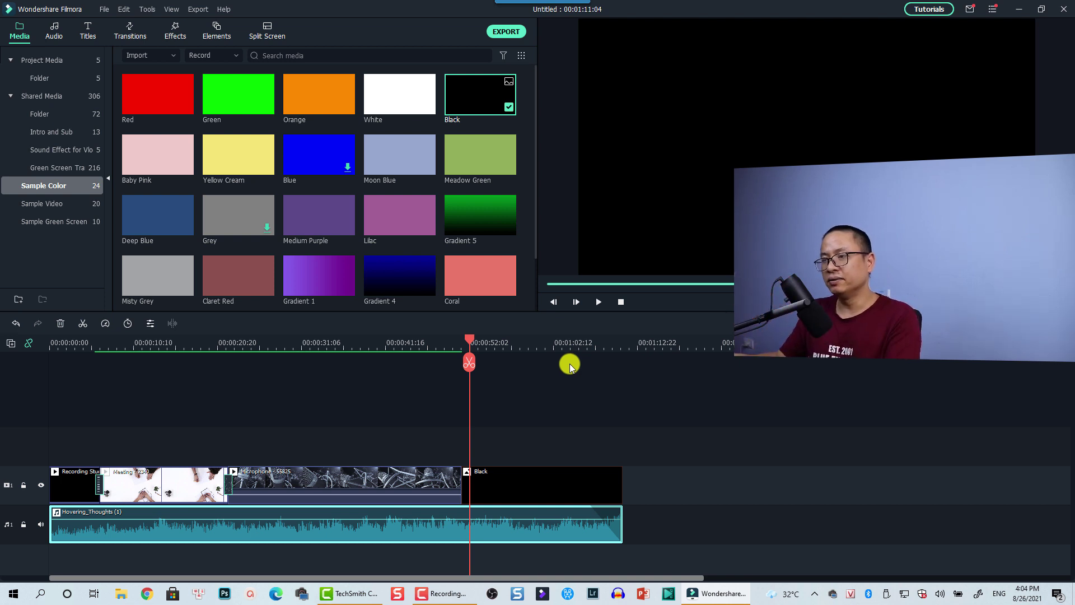
{"action": "left_click", "coordinate": [435, 343]}
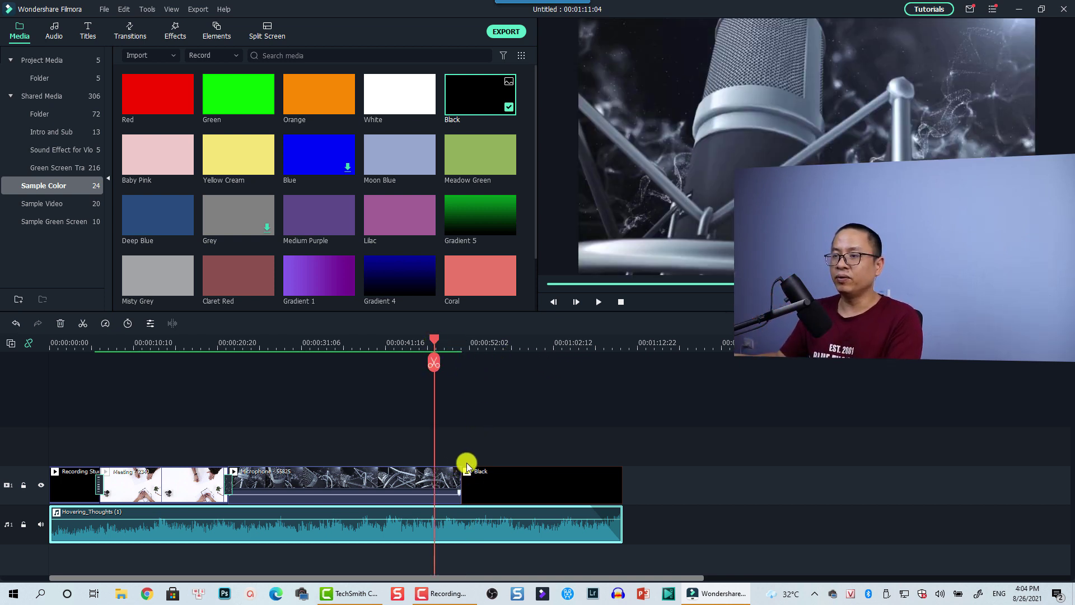
Step: Put a Fade transition between the Microphone and Black clips and preview the ending
{"action": "left_click", "coordinate": [130, 30]}
{"action": "mouse_move", "coordinate": [204, 101]}
{"action": "left_mouse_down"}
{"action": "mouse_move", "coordinate": [223, 103]}
{"action": "mouse_move", "coordinate": [392, 342]}
{"action": "mouse_move", "coordinate": [456, 440]}
{"action": "mouse_move", "coordinate": [463, 480]}
{"action": "left_mouse_up"}
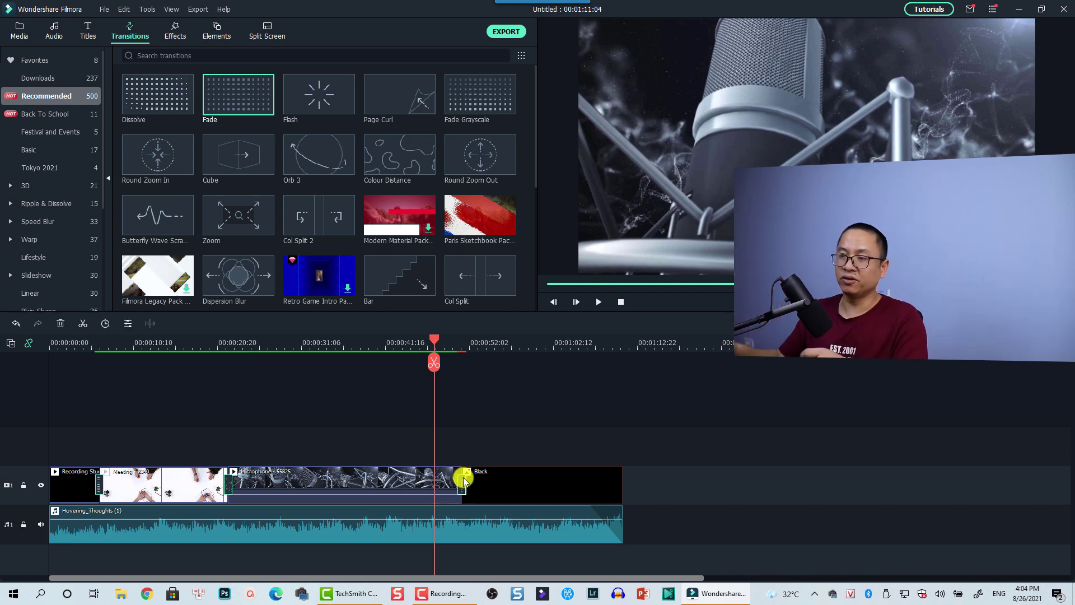
{"action": "key", "text": "space"}
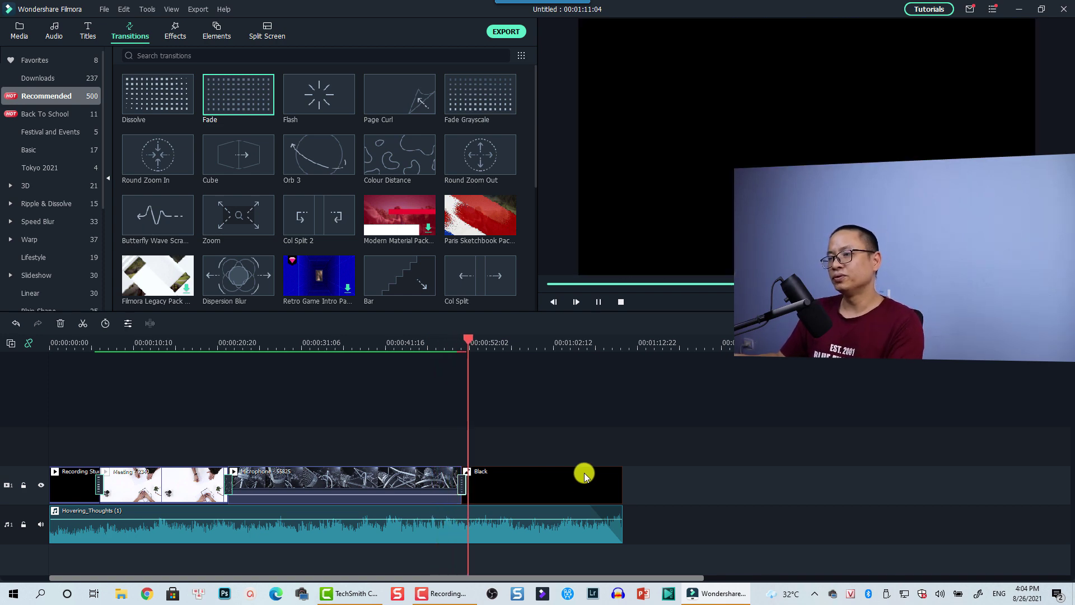
{"action": "key", "text": "space"}
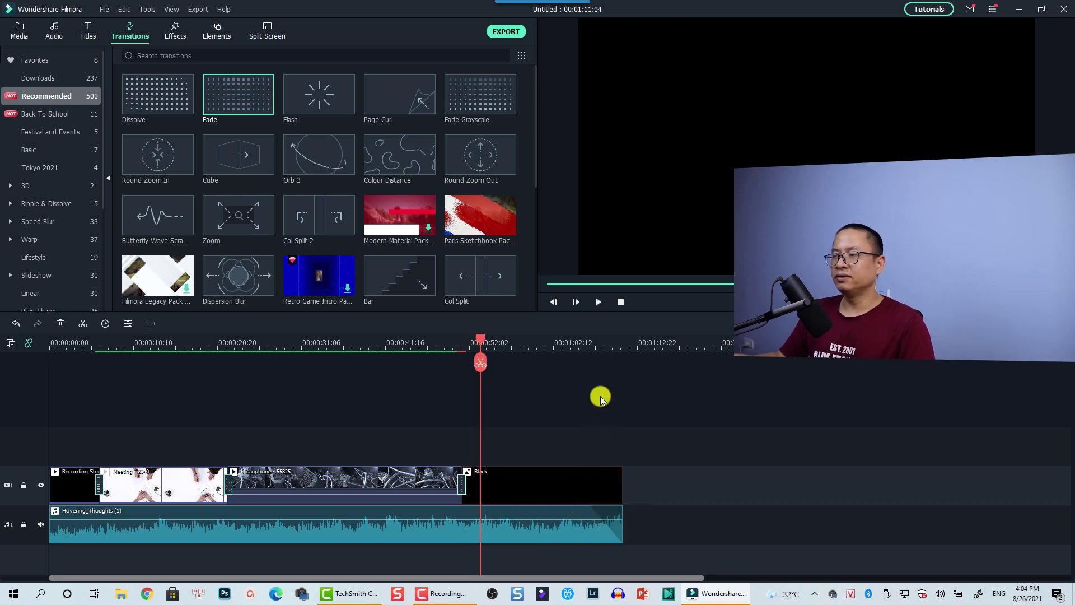
{"action": "left_click", "coordinate": [593, 348]}
{"action": "key", "text": "space"}
{"action": "key", "text": "space"}
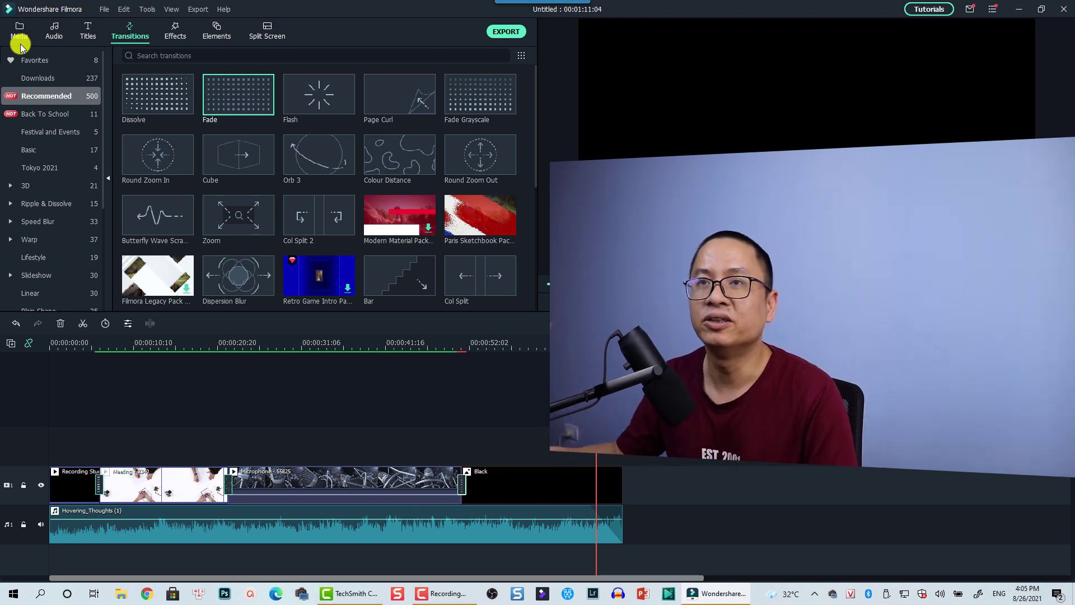
Step: Show the End Credits templates in the Titles library
{"action": "left_click", "coordinate": [86, 34]}
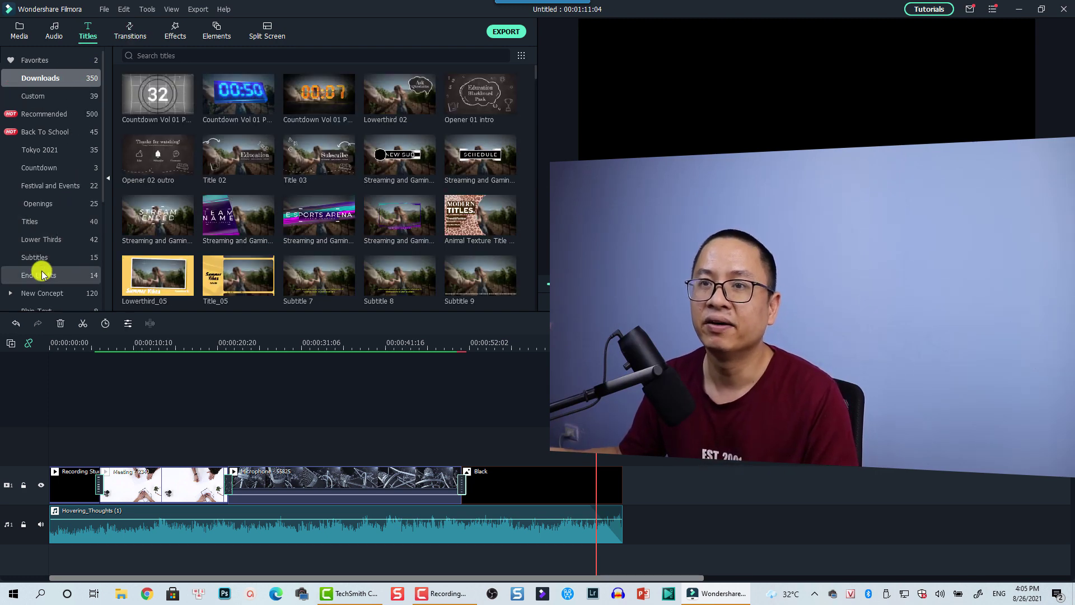
{"action": "left_click", "coordinate": [42, 274]}
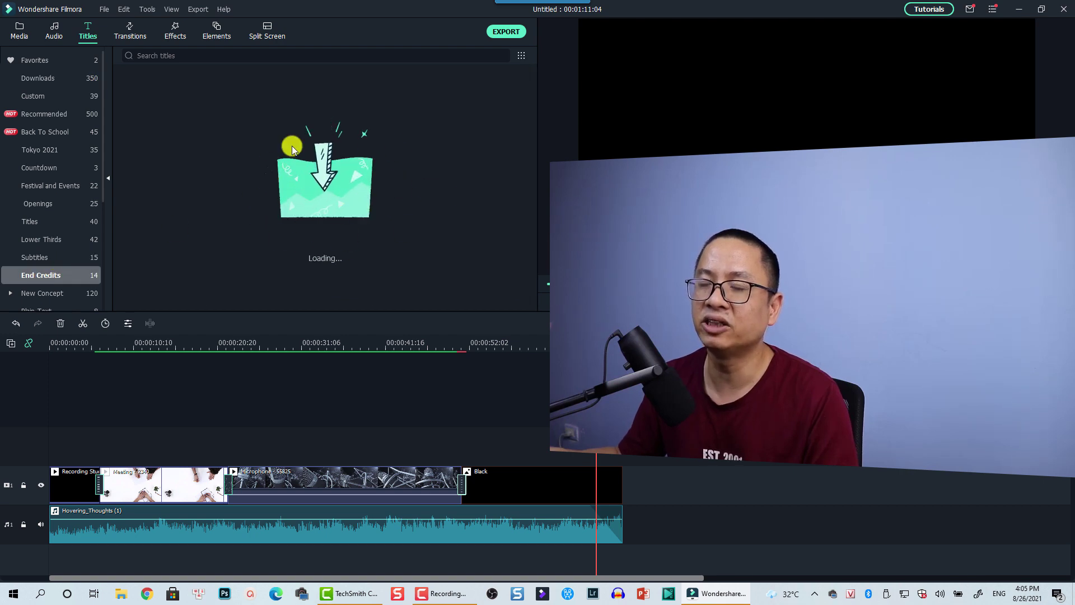